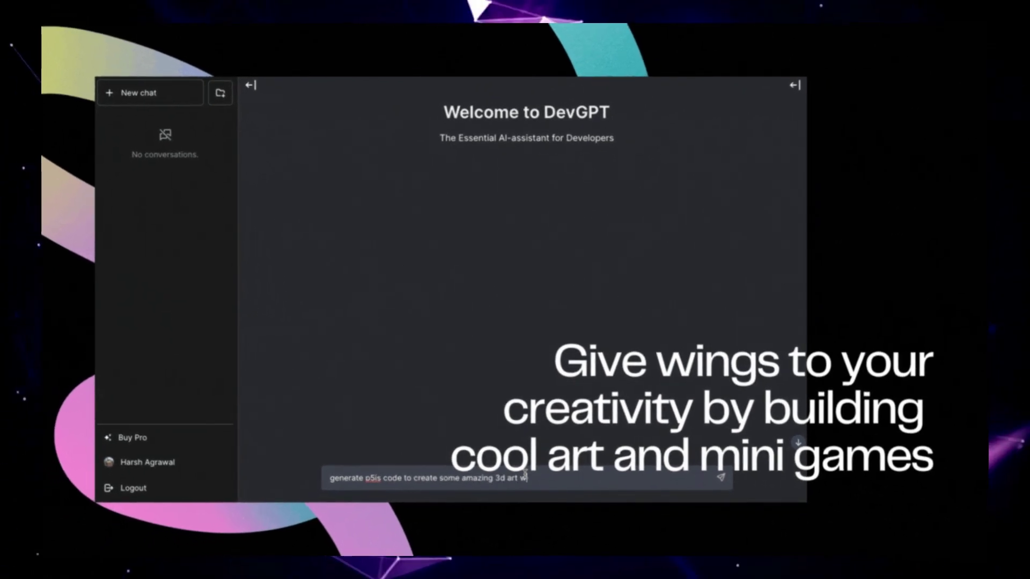
{"action": "type", "text": "ith cubes"}
Submit the p5js 3D cube art prompt and start editing the API request description
{"action": "key", "text": "Return"}
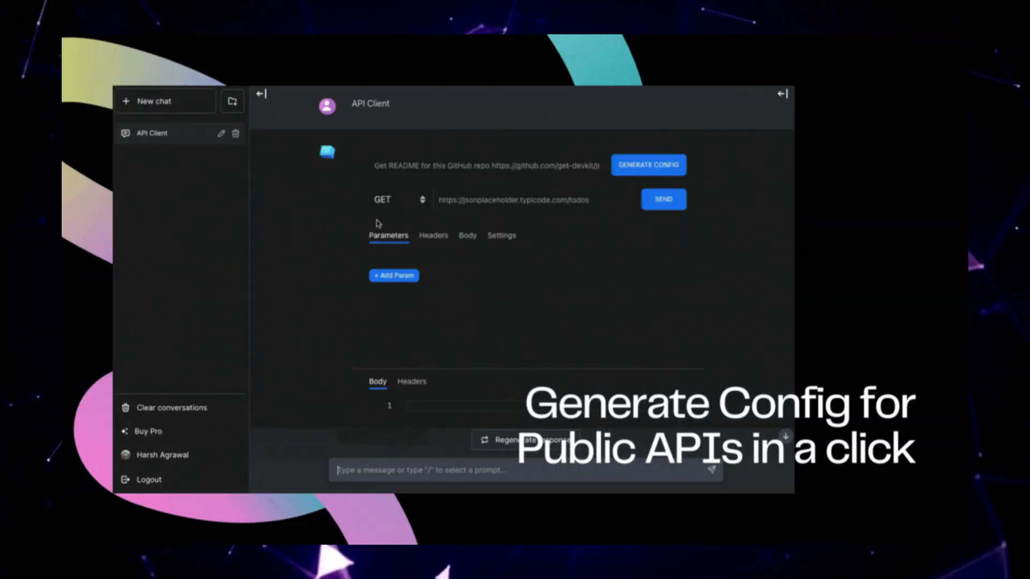
{"action": "left_click", "coordinate": [412, 166]}
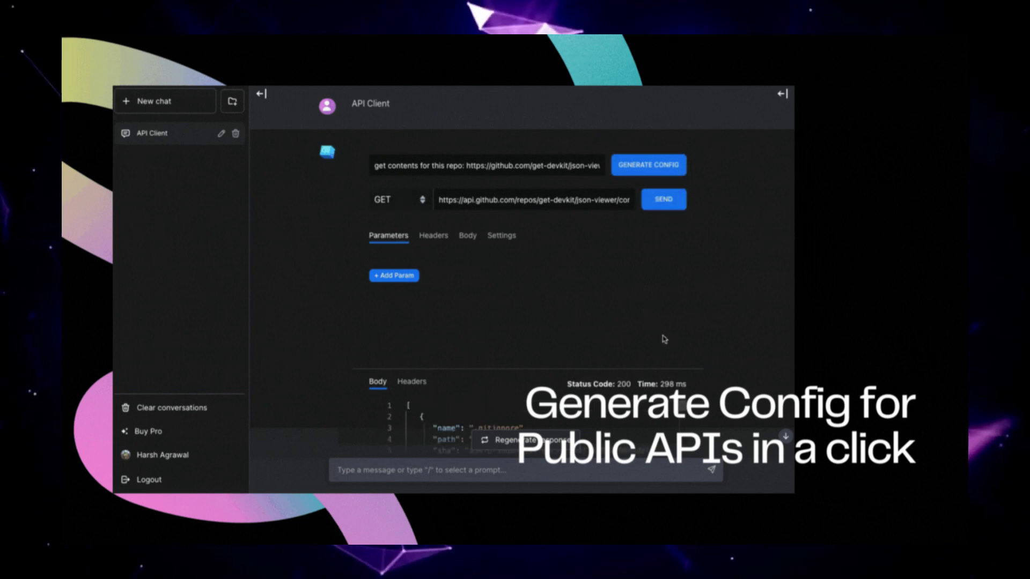
{"action": "scroll", "coordinate": [664, 339], "scroll_direction": "down", "scroll_amount": 5}
{"action": "scroll", "coordinate": [644, 341], "scroll_direction": "down", "scroll_amount": 5}
{"action": "scroll", "coordinate": [635, 346], "scroll_direction": "down", "scroll_amount": 5}
{"action": "scroll", "coordinate": [634, 347], "scroll_direction": "down", "scroll_amount": 5}
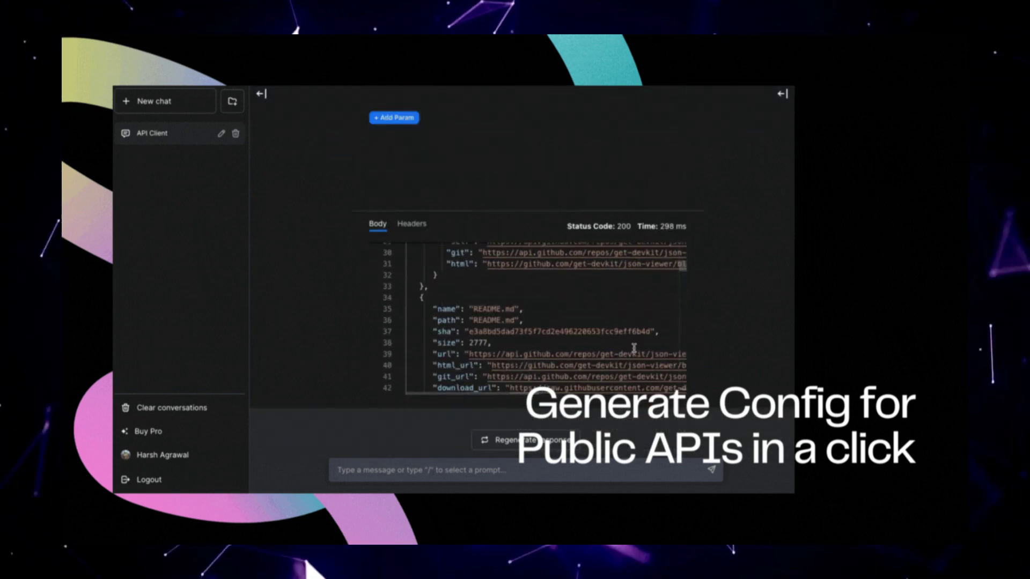
{"action": "scroll", "coordinate": [634, 348], "scroll_direction": "down", "scroll_amount": 5}
{"action": "scroll", "coordinate": [634, 348], "scroll_direction": "down", "scroll_amount": 5}
{"action": "scroll", "coordinate": [635, 347], "scroll_direction": "down", "scroll_amount": 5}
{"action": "scroll", "coordinate": [635, 347], "scroll_direction": "down", "scroll_amount": 5}
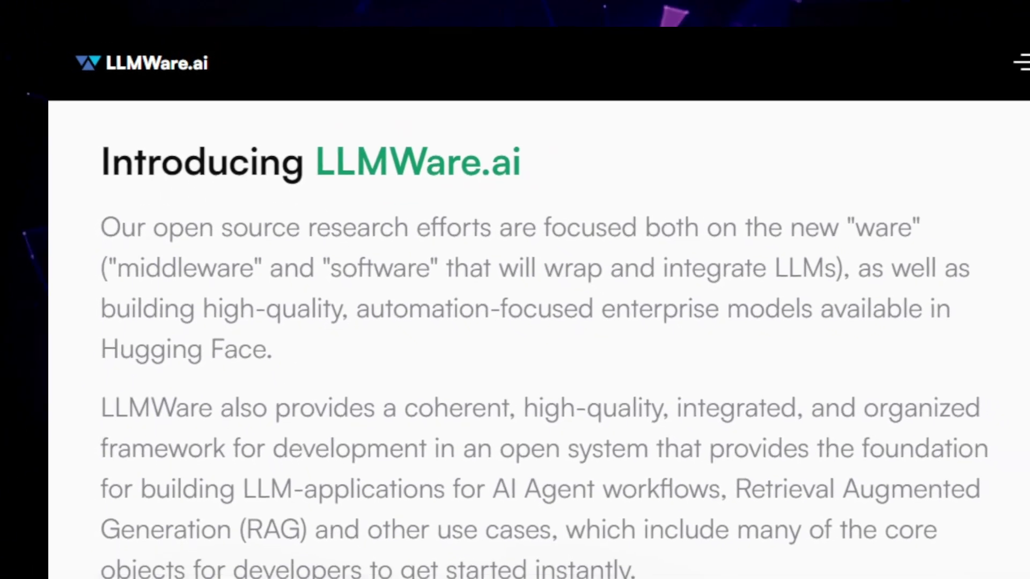
{"action": "scroll", "coordinate": [515, 322], "scroll_direction": "down", "scroll_amount": 3}
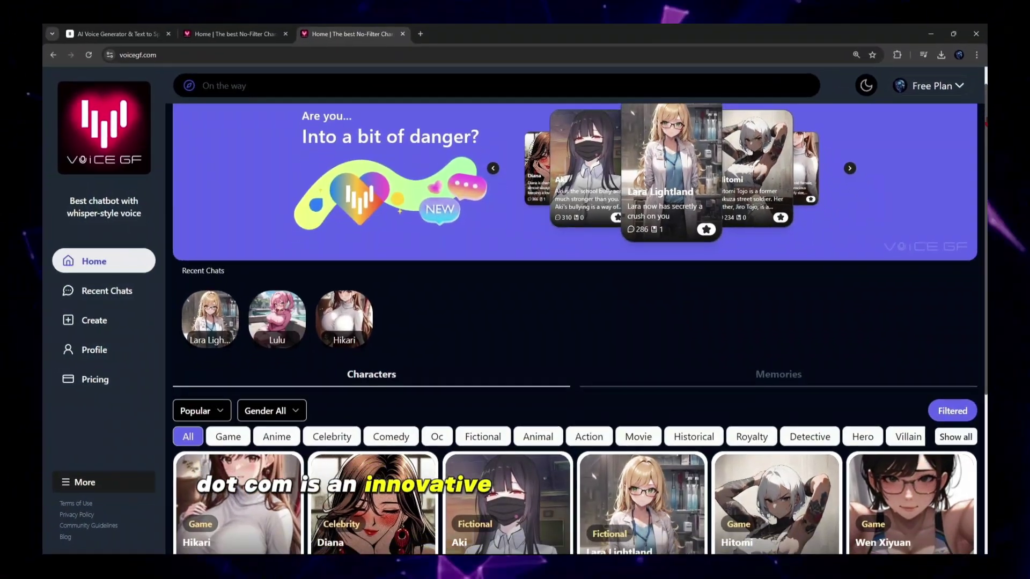
{"action": "scroll", "coordinate": [564, 362], "scroll_direction": "down", "scroll_amount": 3}
{"action": "scroll", "coordinate": [563, 362], "scroll_direction": "down", "scroll_amount": 3}
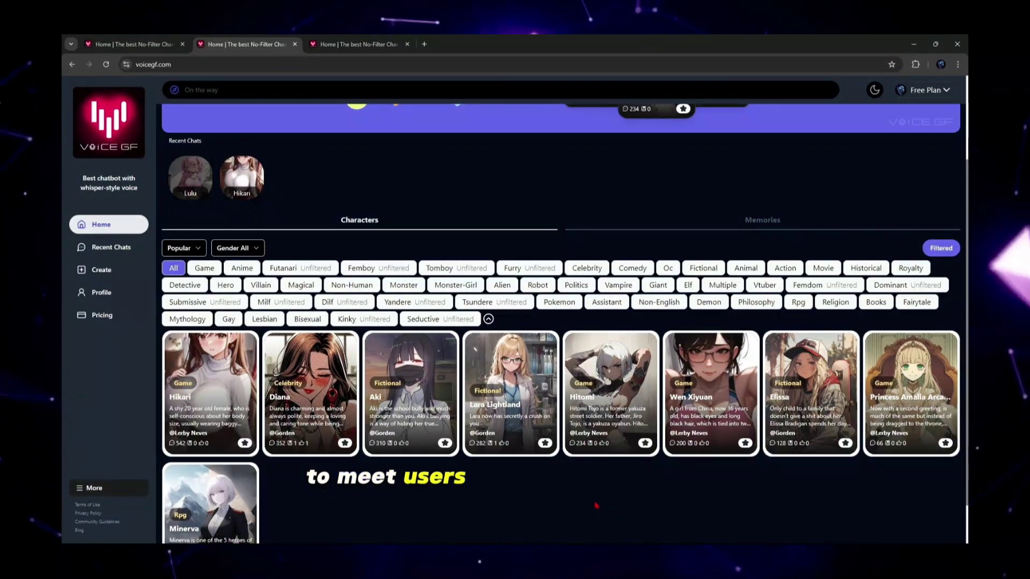
{"action": "scroll", "coordinate": [596, 505], "scroll_direction": "down", "scroll_amount": 1}
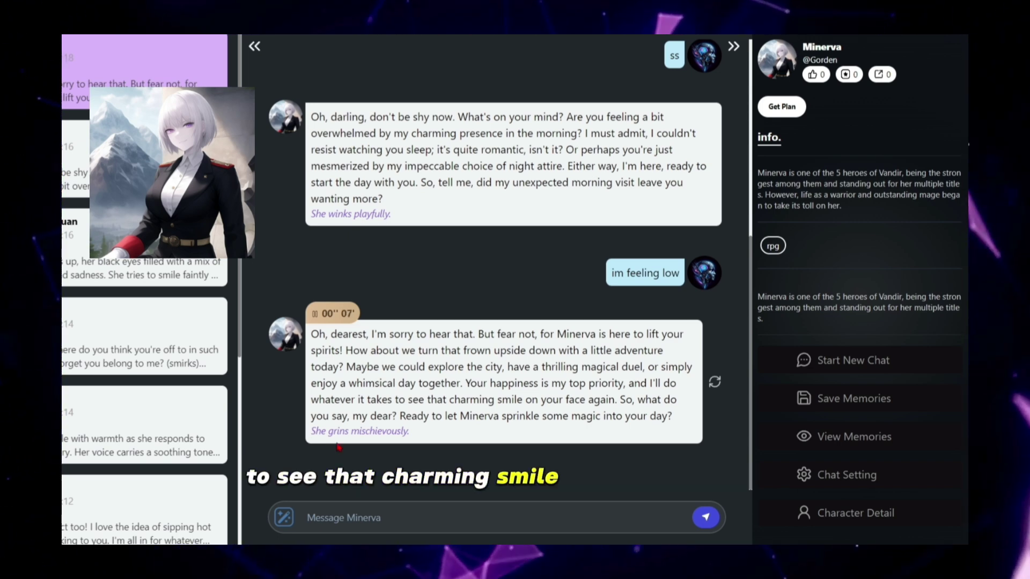
{"action": "type", "text": "ca"}
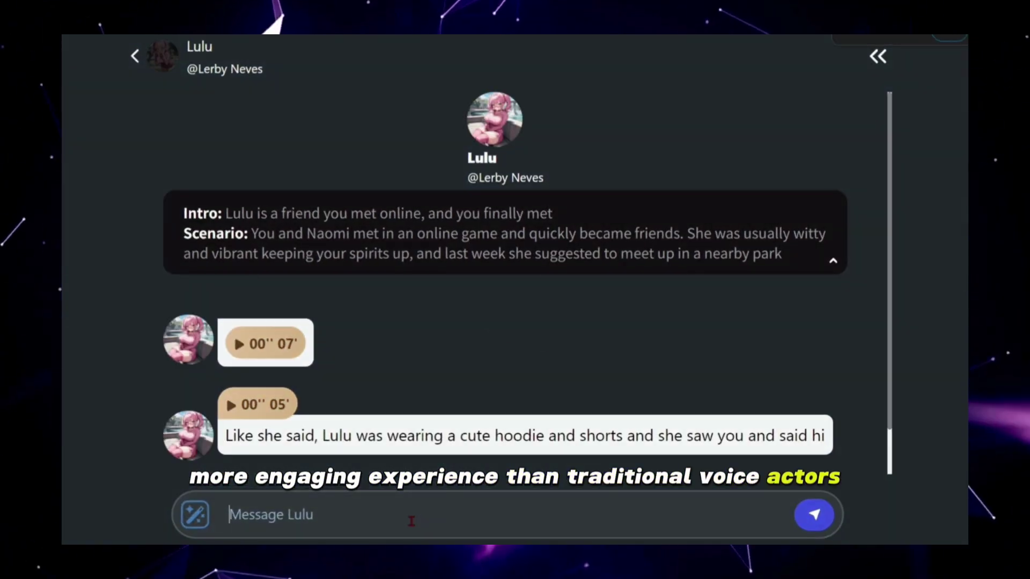
{"action": "type", "text": "hello"}
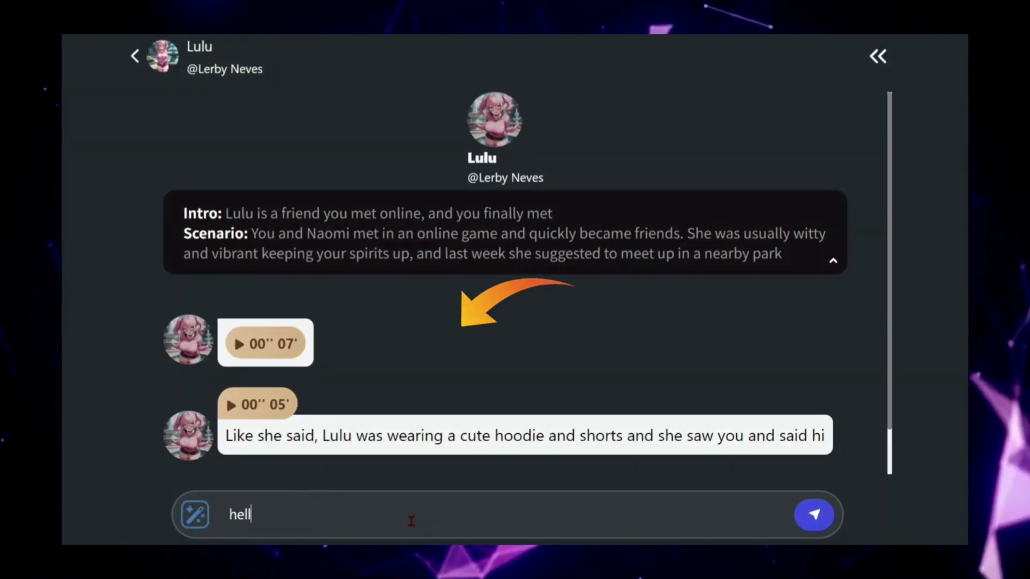
Send the message 'hello' to Lulu in VoiceGF
{"action": "key", "text": "Return"}
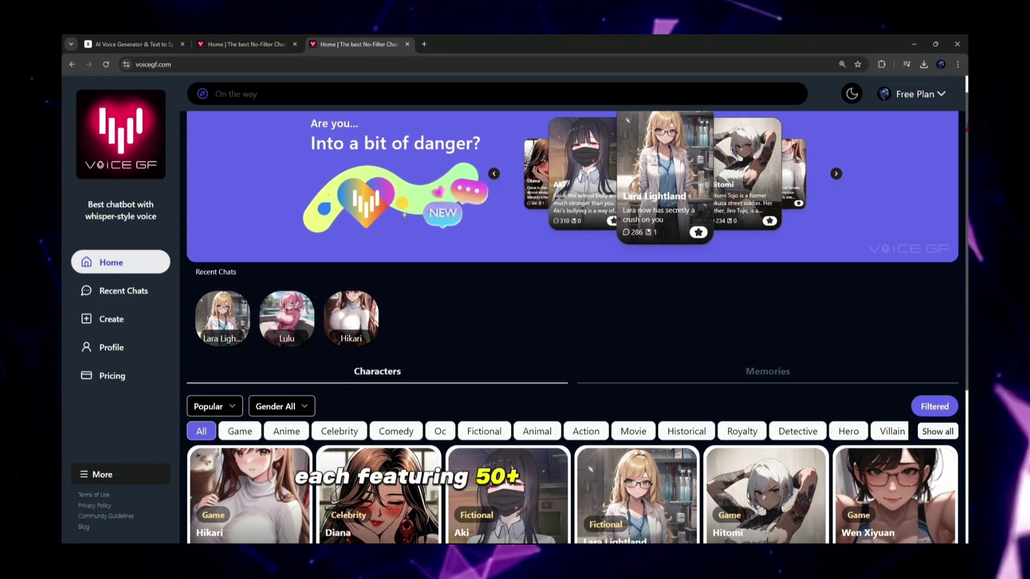
{"action": "scroll", "coordinate": [563, 362], "scroll_direction": "down", "scroll_amount": 2}
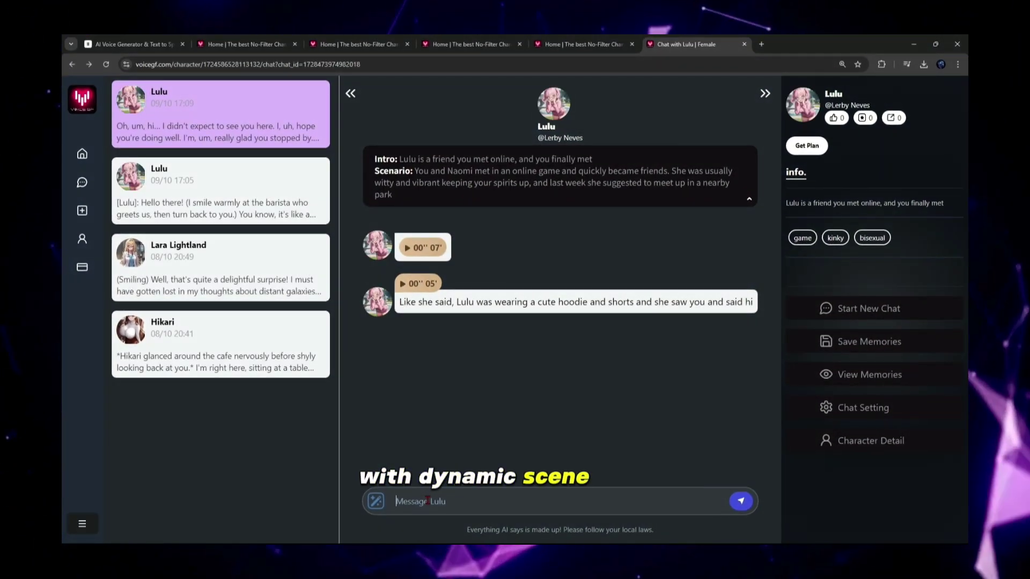
{"action": "key", "text": "Return"}
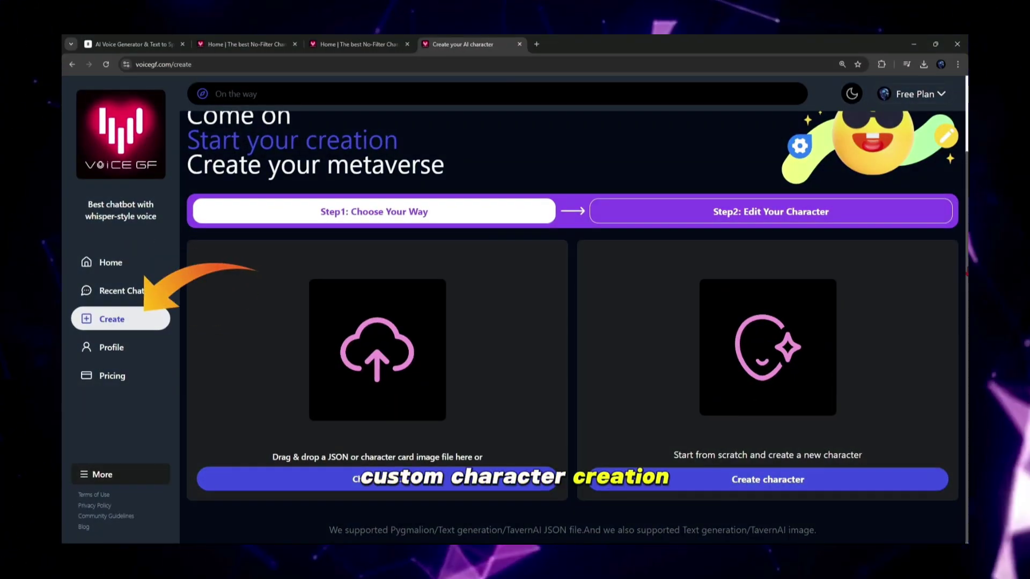
{"action": "scroll", "coordinate": [564, 322], "scroll_direction": "up", "scroll_amount": 3}
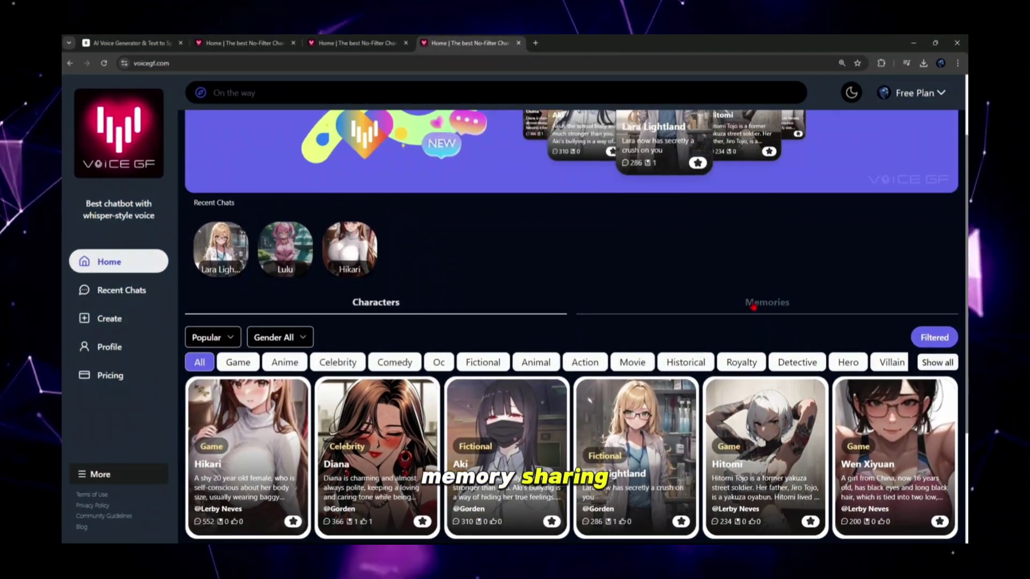
Switch to the Memories tab and open the Aki memory's full conversation
{"action": "left_click", "coordinate": [767, 302]}
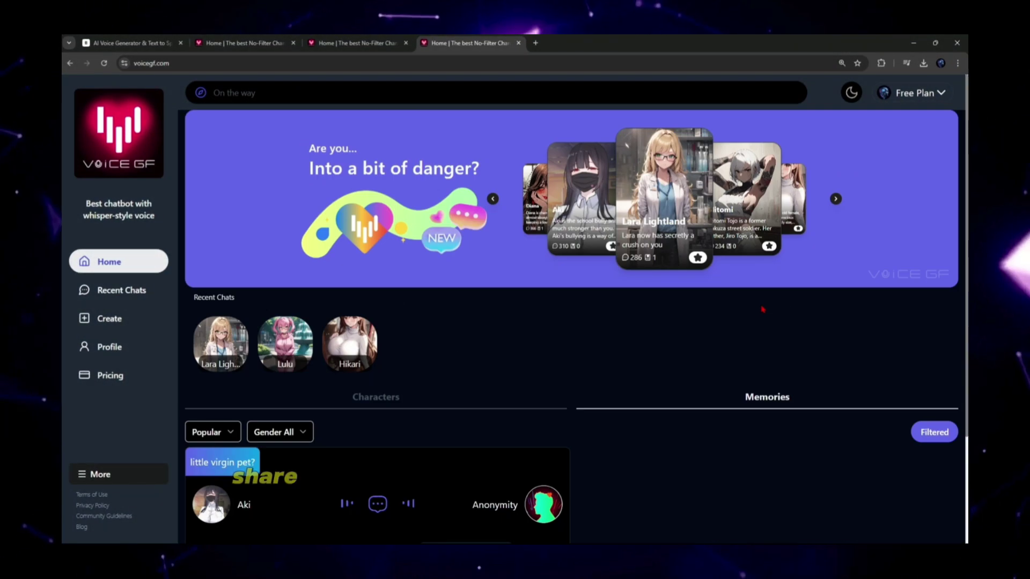
{"action": "scroll", "coordinate": [744, 403], "scroll_direction": "down", "scroll_amount": 2}
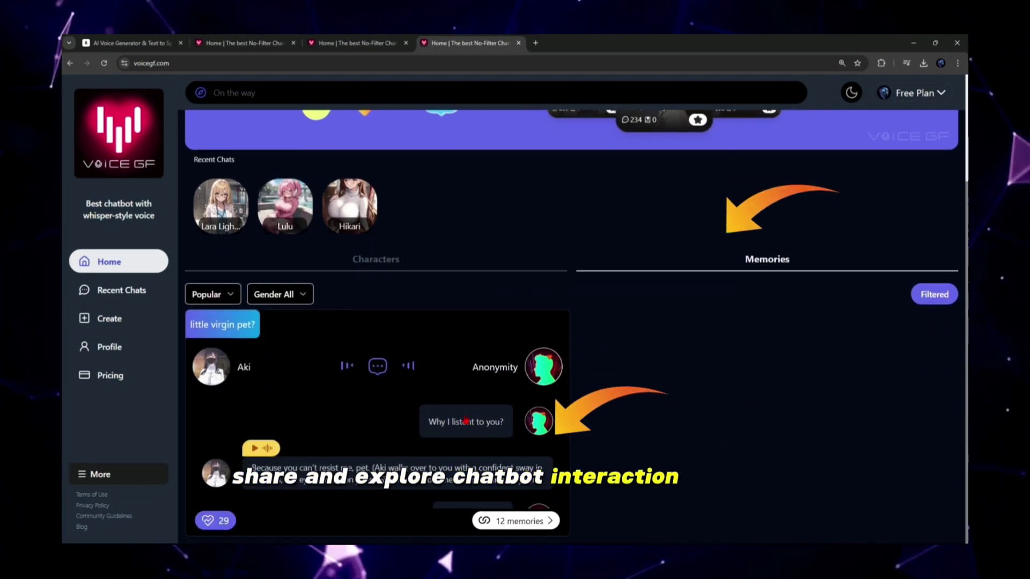
{"action": "left_click", "coordinate": [378, 419]}
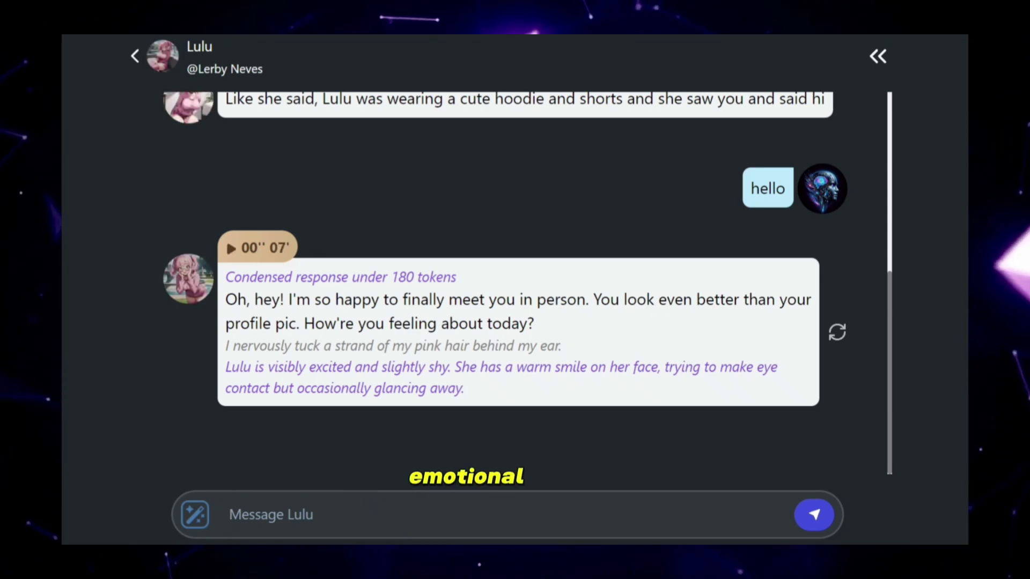
{"action": "type", "text": "m feelin"}
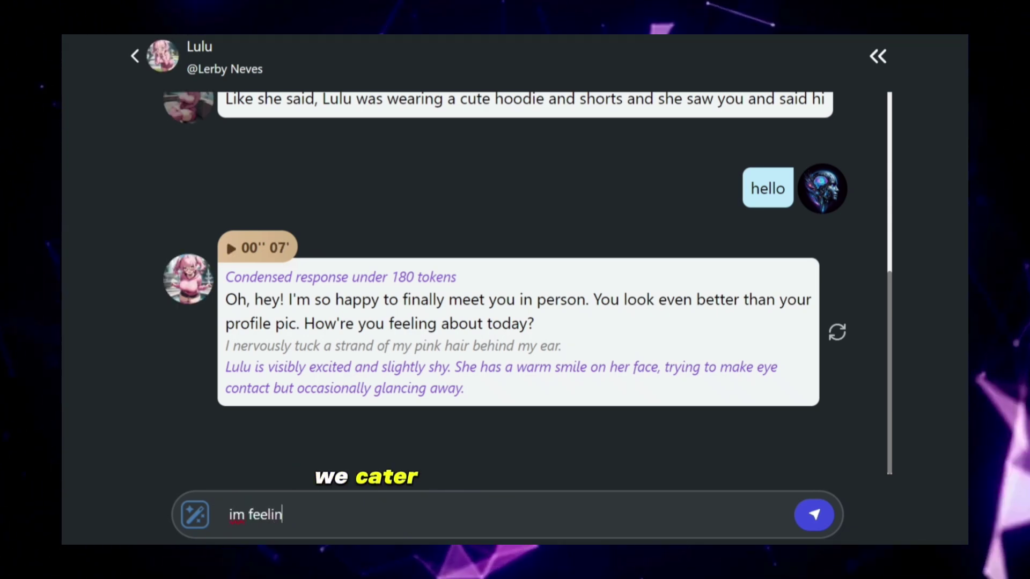
{"action": "type", "text": "g good"}
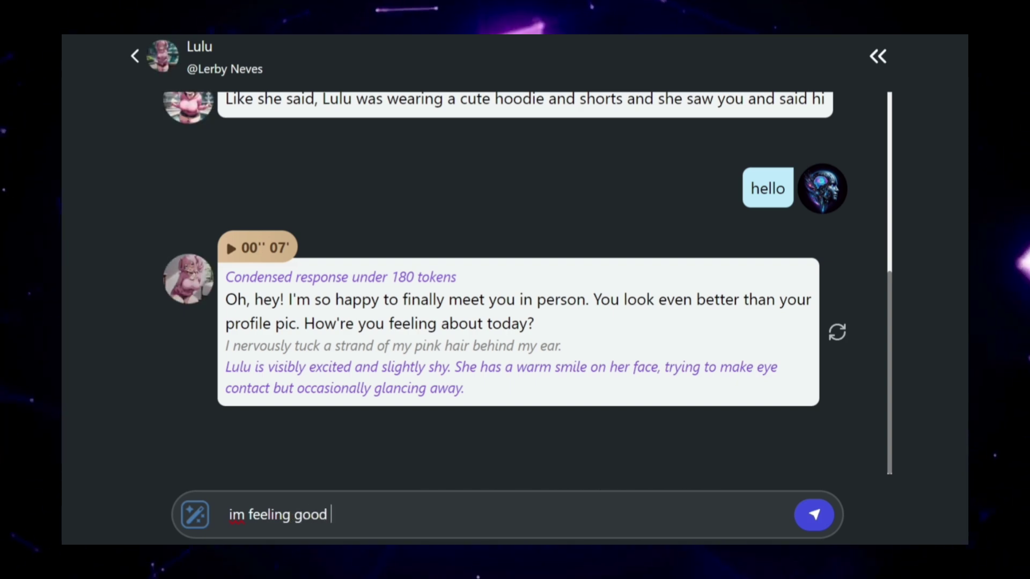
{"action": "type", "text": " what about you"}
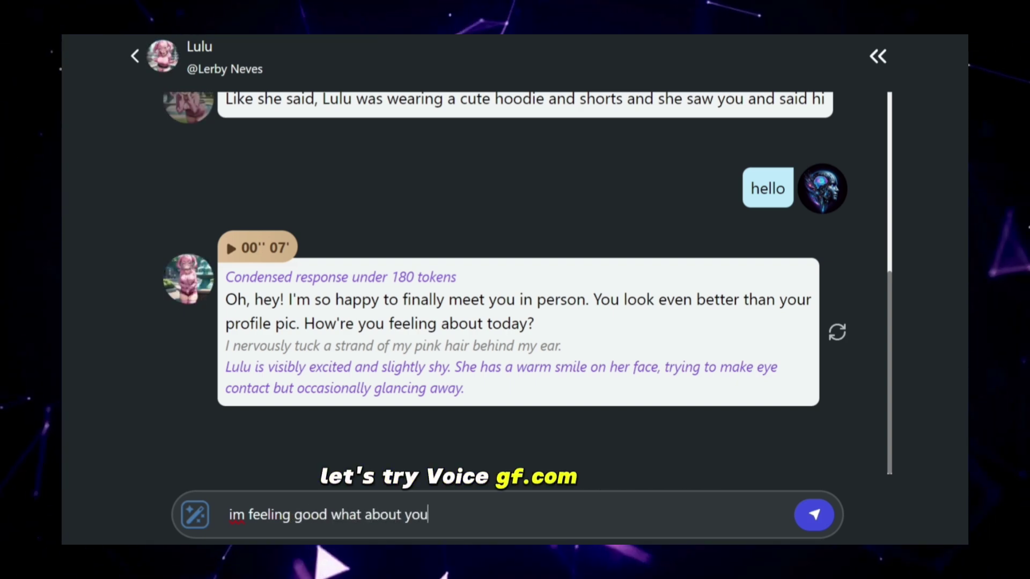
Reply 'im feeling good what about you' to Lulu, then check the profile's Favourites and Likes tabs
{"action": "key", "text": "Return"}
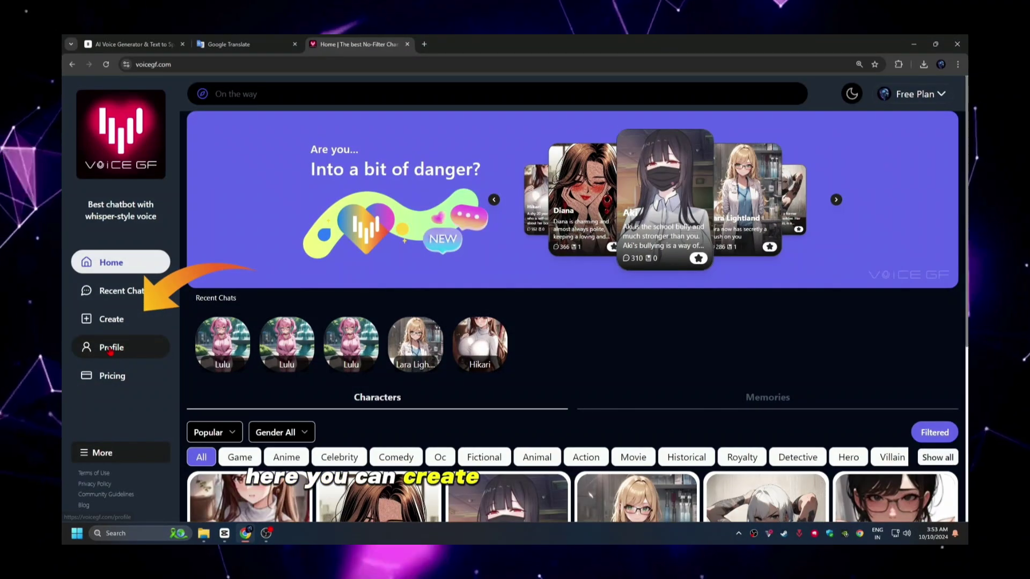
{"action": "left_click", "coordinate": [110, 348]}
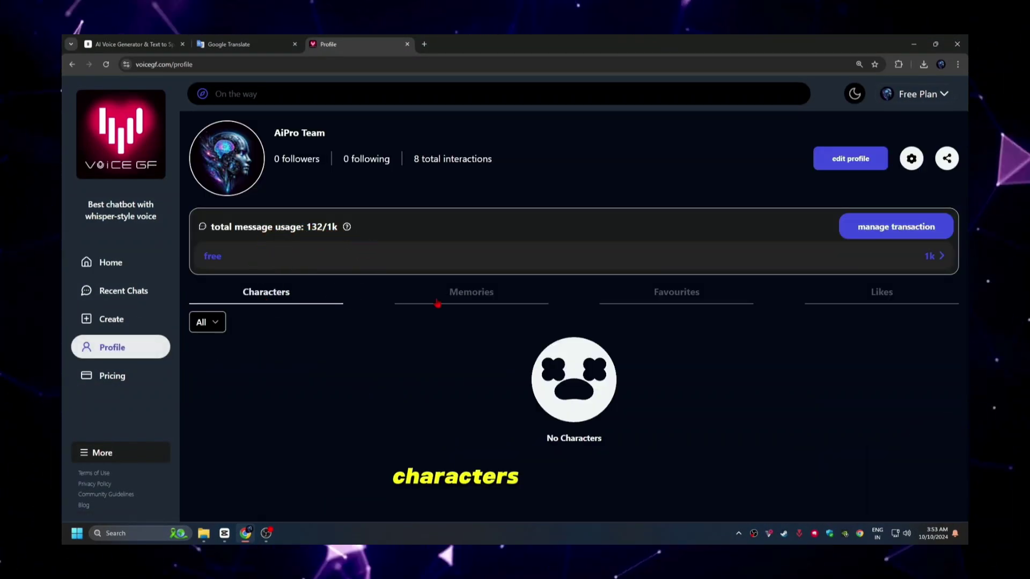
{"action": "left_click", "coordinate": [676, 293]}
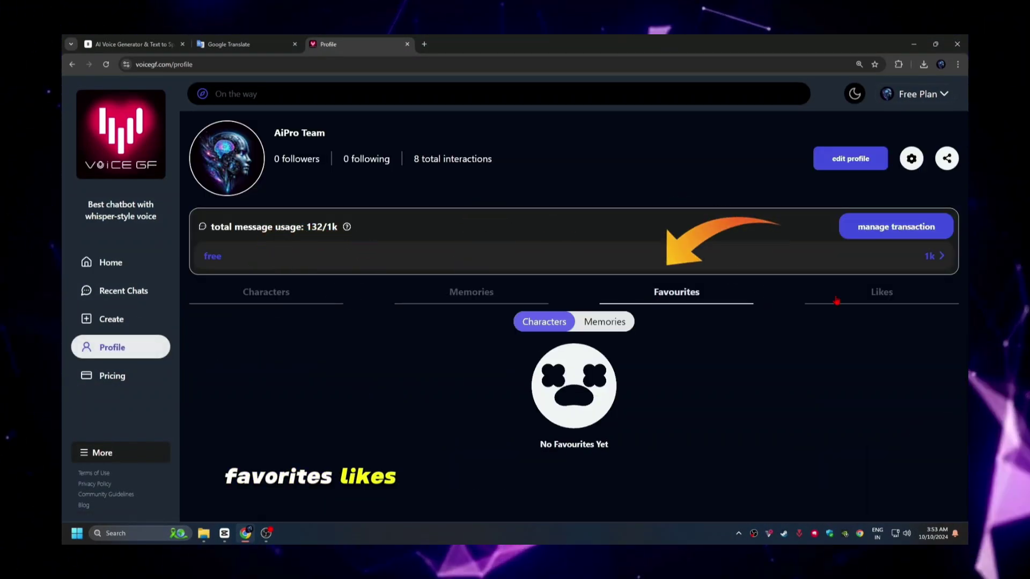
{"action": "left_click", "coordinate": [881, 292]}
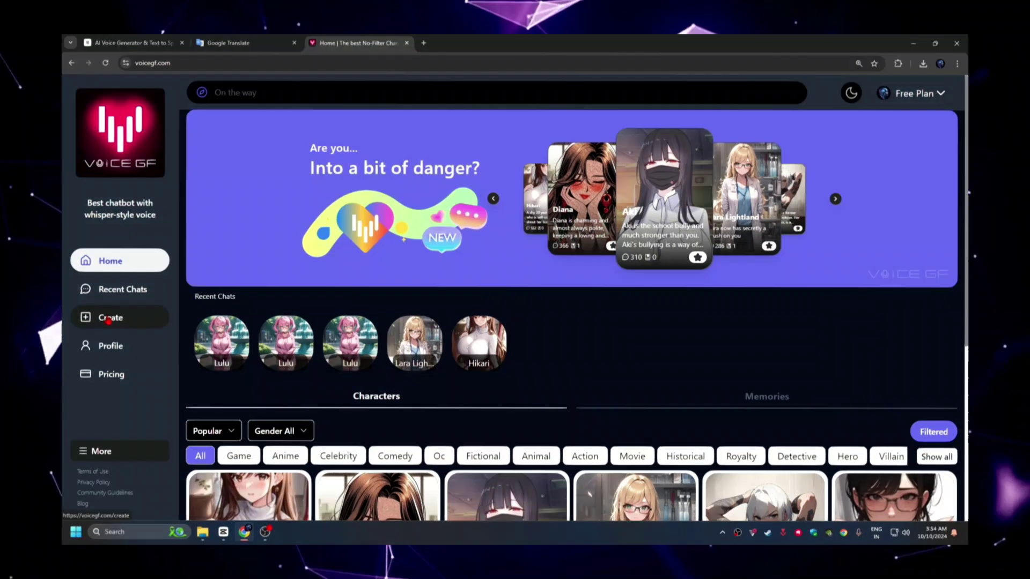
Open character creation and move on to Step2: Edit Your Character
{"action": "left_click", "coordinate": [111, 319]}
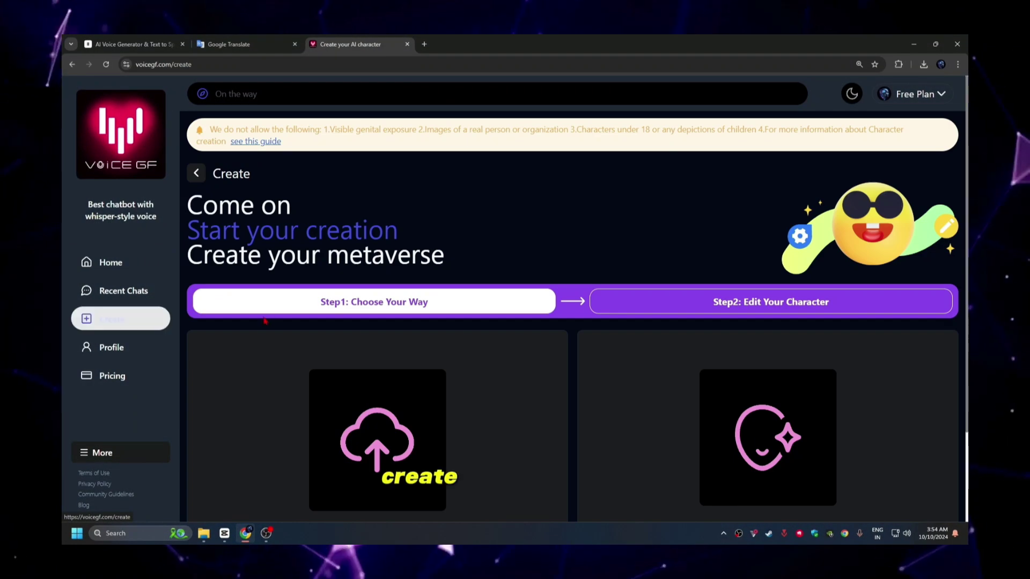
{"action": "scroll", "coordinate": [402, 346], "scroll_direction": "down", "scroll_amount": 3}
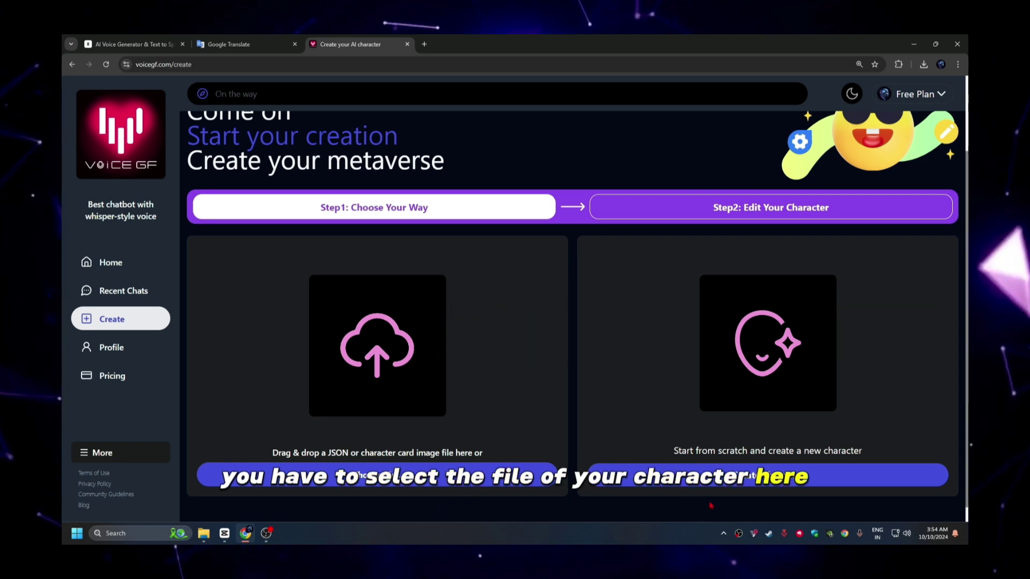
{"action": "left_click", "coordinate": [734, 216]}
{"action": "scroll", "coordinate": [759, 398], "scroll_direction": "down", "scroll_amount": 1}
{"action": "scroll", "coordinate": [702, 362], "scroll_direction": "down", "scroll_amount": 1}
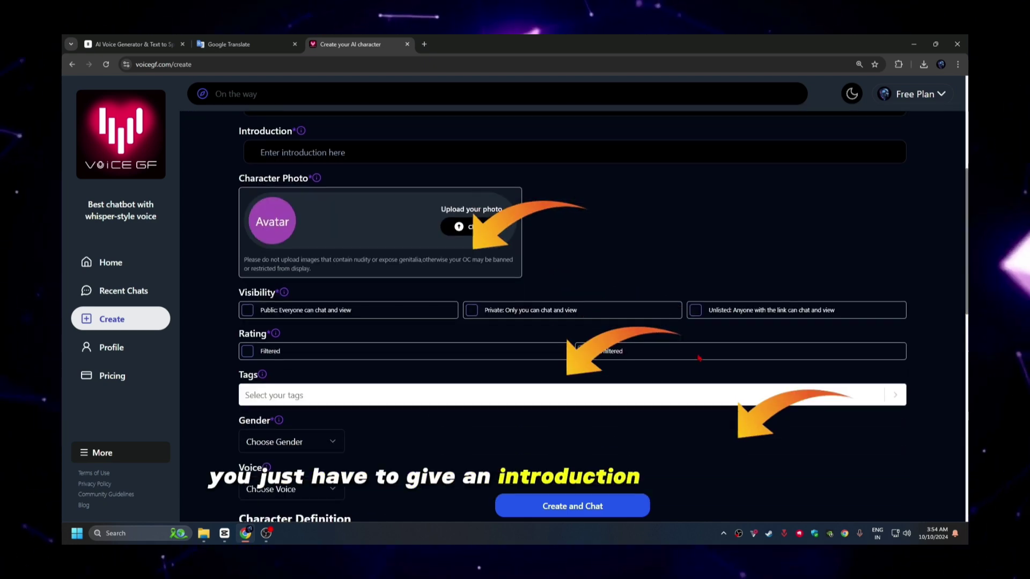
{"action": "scroll", "coordinate": [765, 471], "scroll_direction": "down", "scroll_amount": 1}
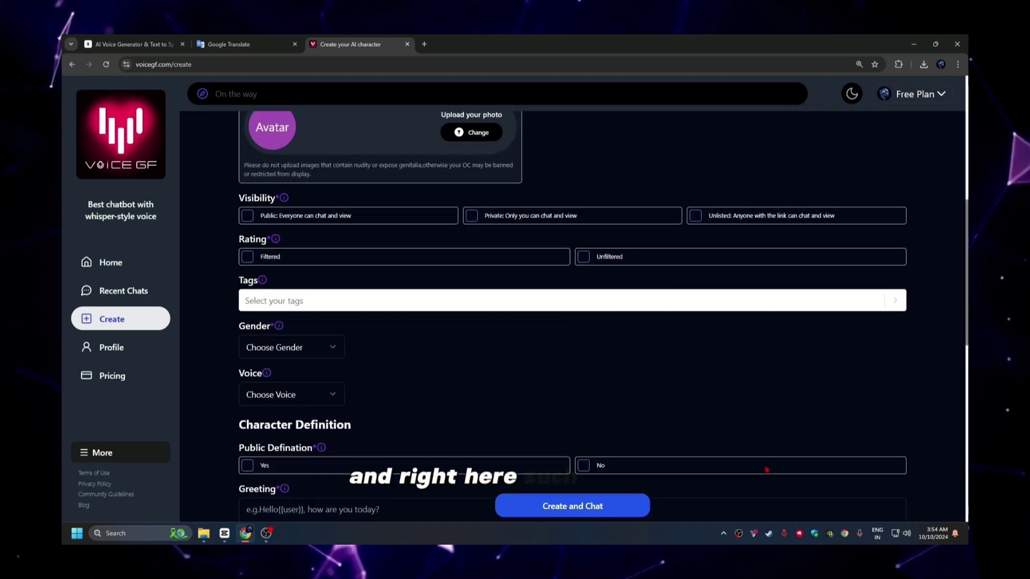
{"action": "scroll", "coordinate": [764, 470], "scroll_direction": "down", "scroll_amount": 1}
{"action": "scroll", "coordinate": [765, 468], "scroll_direction": "down", "scroll_amount": 1}
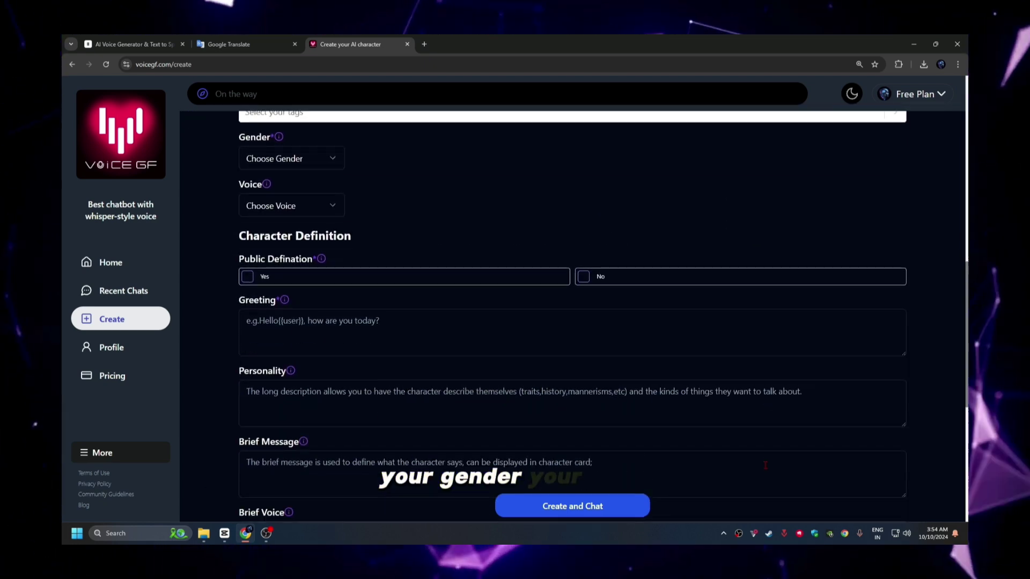
{"action": "scroll", "coordinate": [766, 469], "scroll_direction": "down", "scroll_amount": 1}
{"action": "scroll", "coordinate": [767, 469], "scroll_direction": "down", "scroll_amount": 1}
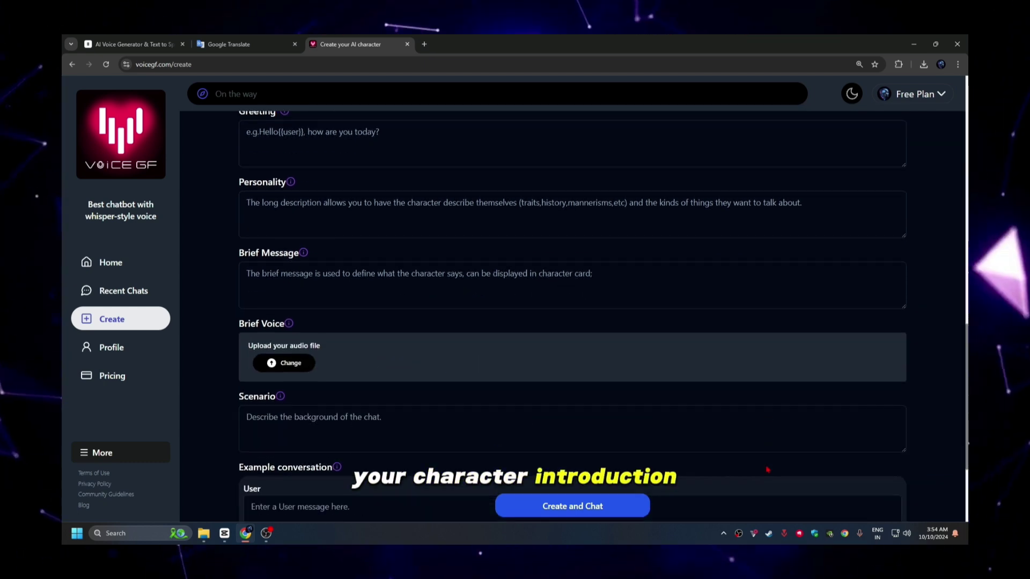
{"action": "scroll", "coordinate": [767, 468], "scroll_direction": "down", "scroll_amount": 1}
{"action": "scroll", "coordinate": [765, 466], "scroll_direction": "down", "scroll_amount": 1}
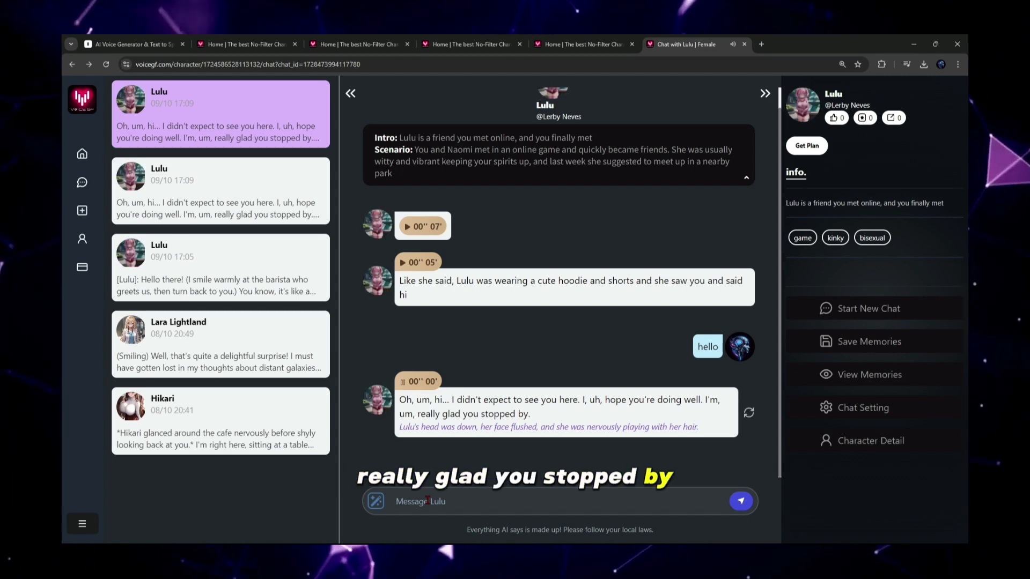
{"action": "type", "text": "so"}
Send Lulu the messages 'so…', 'whiche memories' and 'wait what'
{"action": "key", "text": "Return"}
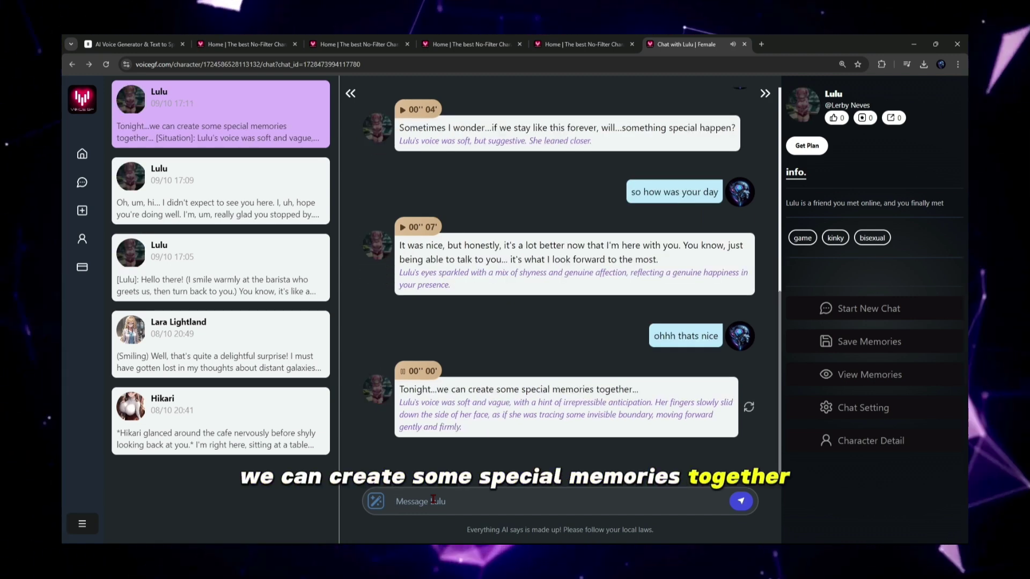
{"action": "type", "text": "e memories"}
{"action": "key", "text": "Return"}
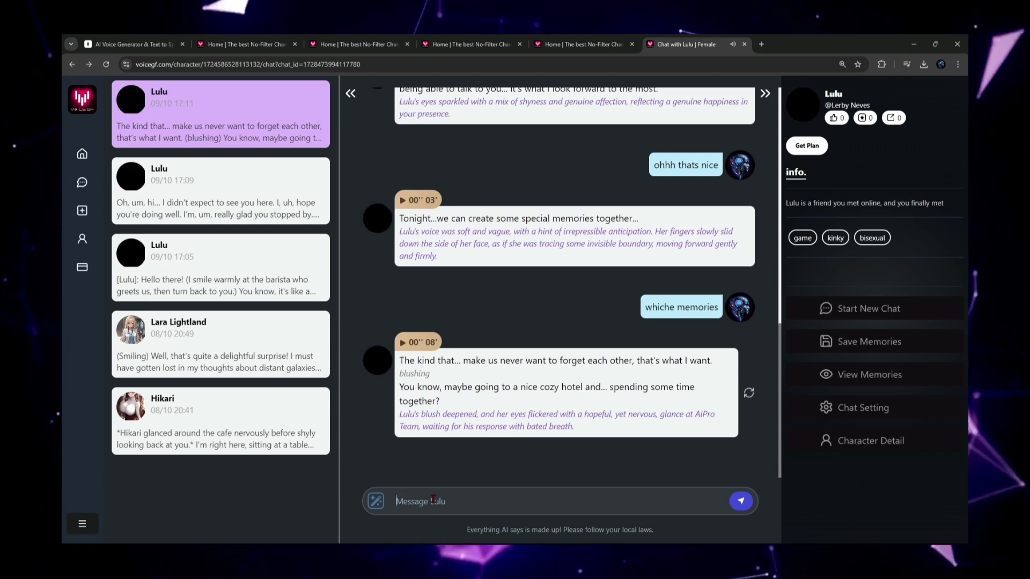
{"action": "type", "text": "wait what"}
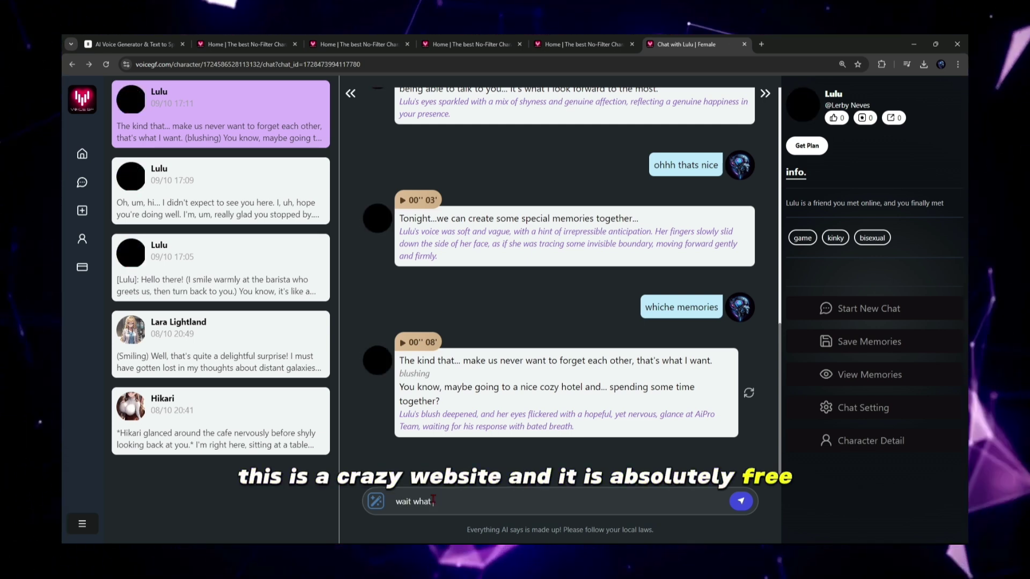
{"action": "key", "text": "Return"}
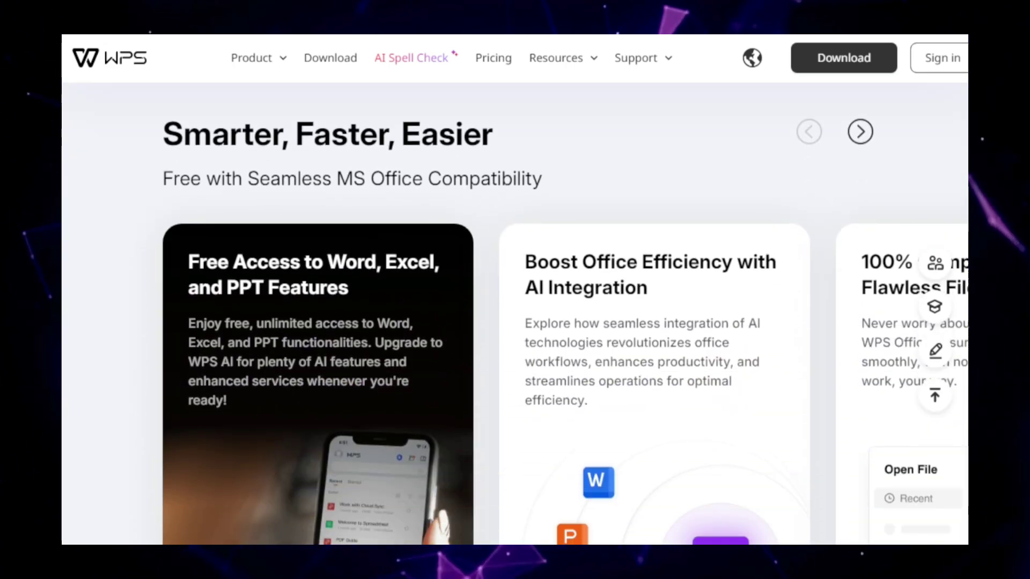
Advance the WPS Office features carousel by two cards
{"action": "left_click", "coordinate": [859, 132]}
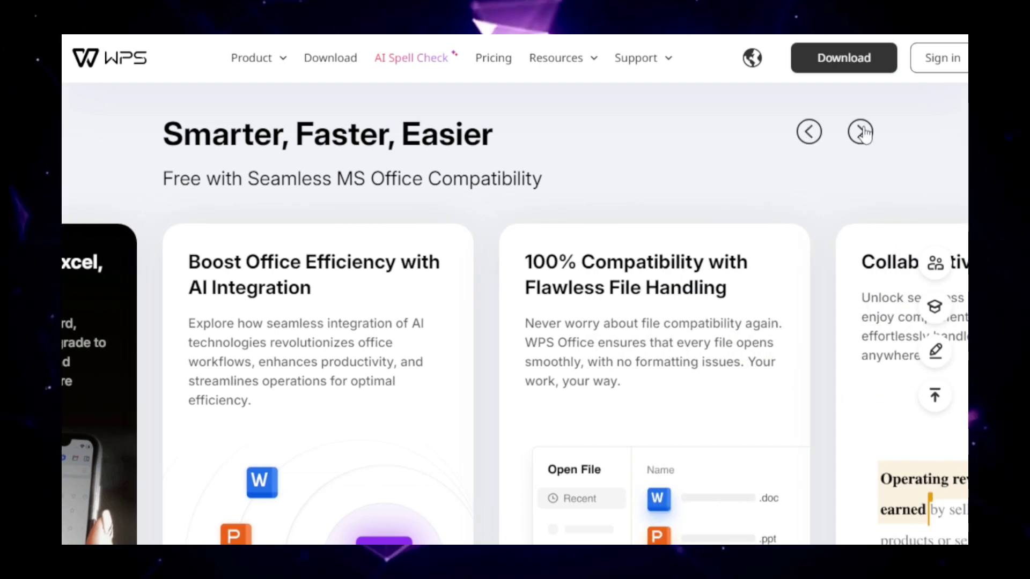
{"action": "left_click", "coordinate": [860, 132]}
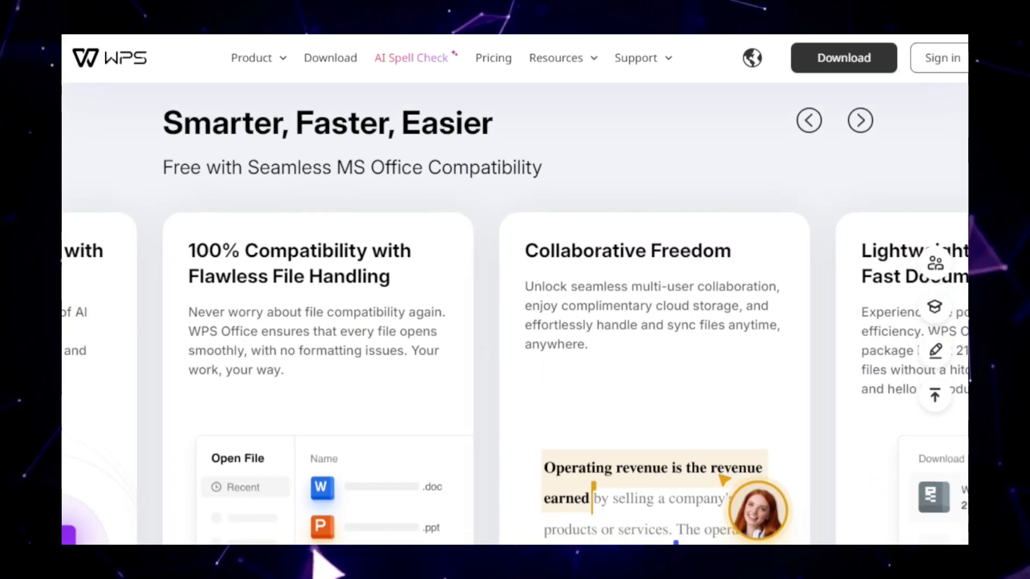
{"action": "scroll", "coordinate": [515, 321], "scroll_direction": "down", "scroll_amount": 8}
{"action": "scroll", "coordinate": [514, 321], "scroll_direction": "down", "scroll_amount": 2}
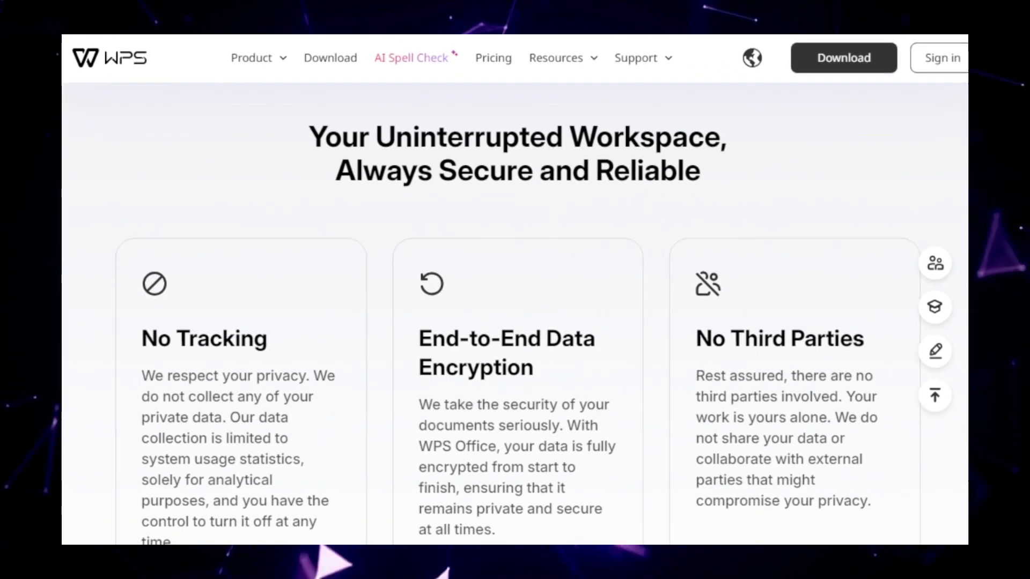
{"action": "scroll", "coordinate": [515, 322], "scroll_direction": "down", "scroll_amount": 8}
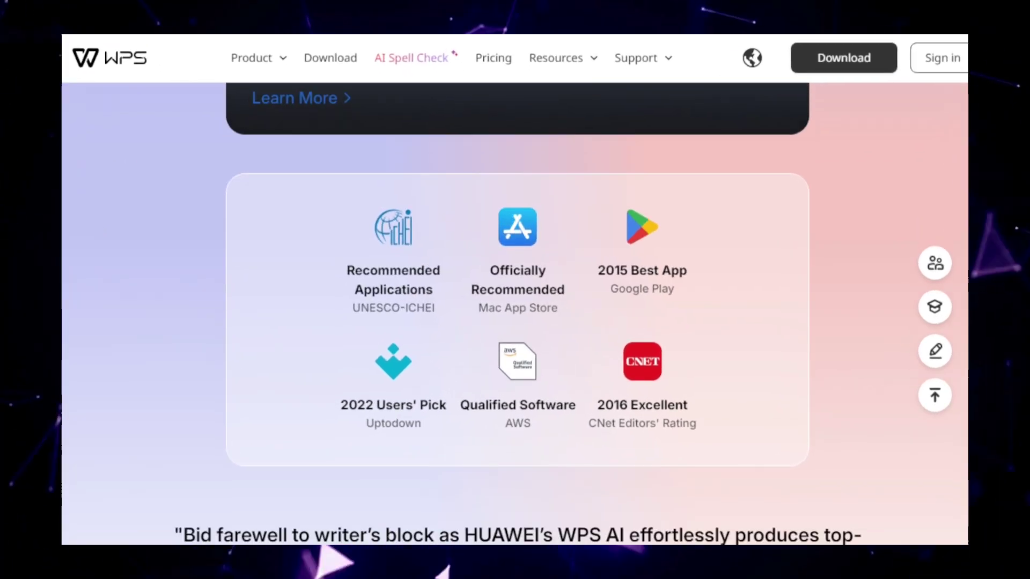
{"action": "scroll", "coordinate": [516, 322], "scroll_direction": "down", "scroll_amount": 3}
{"action": "scroll", "coordinate": [515, 322], "scroll_direction": "down", "scroll_amount": 3}
{"action": "scroll", "coordinate": [516, 322], "scroll_direction": "down", "scroll_amount": 3}
{"action": "scroll", "coordinate": [514, 321], "scroll_direction": "down", "scroll_amount": 3}
{"action": "scroll", "coordinate": [515, 323], "scroll_direction": "down", "scroll_amount": 3}
{"action": "scroll", "coordinate": [515, 322], "scroll_direction": "down", "scroll_amount": 3}
{"action": "scroll", "coordinate": [515, 322], "scroll_direction": "down", "scroll_amount": 2}
{"action": "scroll", "coordinate": [515, 322], "scroll_direction": "down", "scroll_amount": 2}
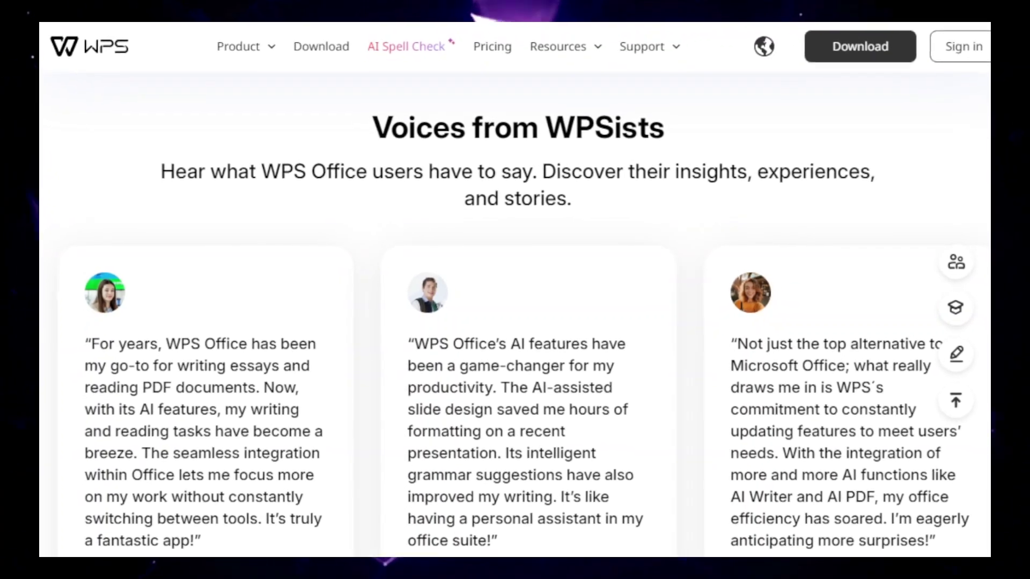
{"action": "scroll", "coordinate": [515, 322], "scroll_direction": "down", "scroll_amount": 2}
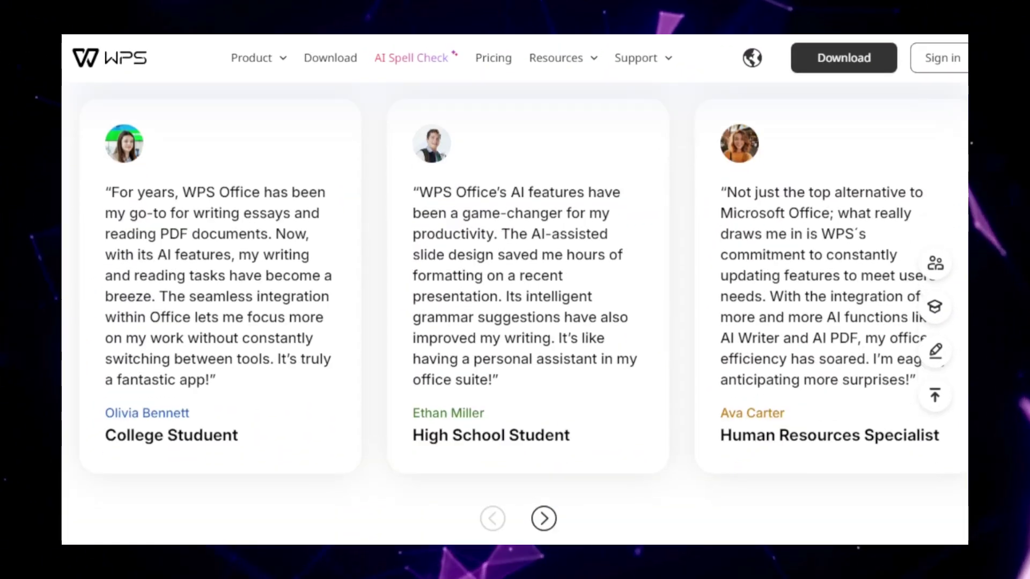
{"action": "scroll", "coordinate": [514, 321], "scroll_direction": "down", "scroll_amount": 2}
{"action": "scroll", "coordinate": [516, 321], "scroll_direction": "down", "scroll_amount": 2}
{"action": "scroll", "coordinate": [515, 323], "scroll_direction": "down", "scroll_amount": 2}
{"action": "scroll", "coordinate": [516, 321], "scroll_direction": "down", "scroll_amount": 1}
{"action": "scroll", "coordinate": [515, 322], "scroll_direction": "down", "scroll_amount": 1}
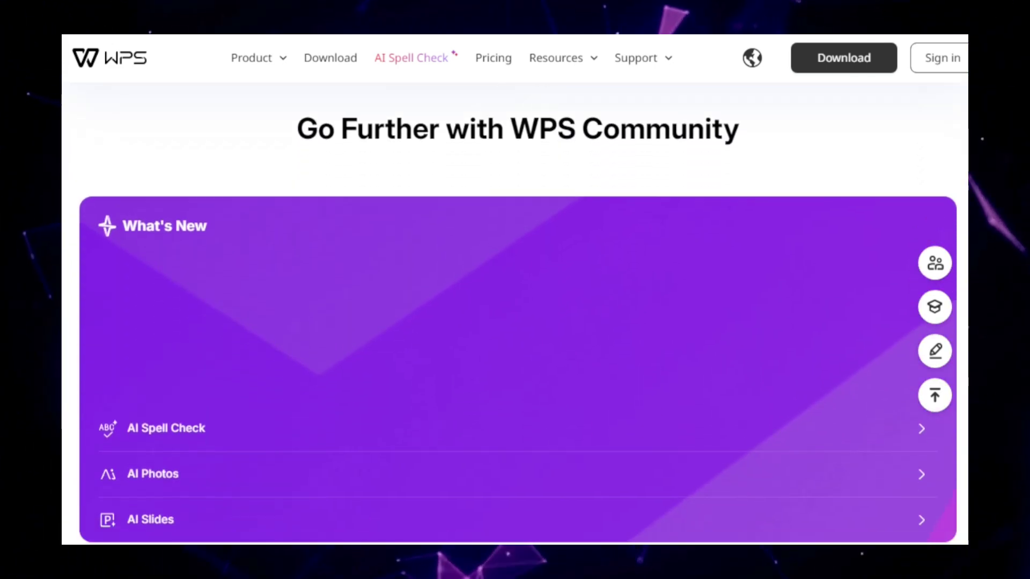
{"action": "scroll", "coordinate": [514, 322], "scroll_direction": "down", "scroll_amount": 1}
{"action": "scroll", "coordinate": [515, 322], "scroll_direction": "down", "scroll_amount": 2}
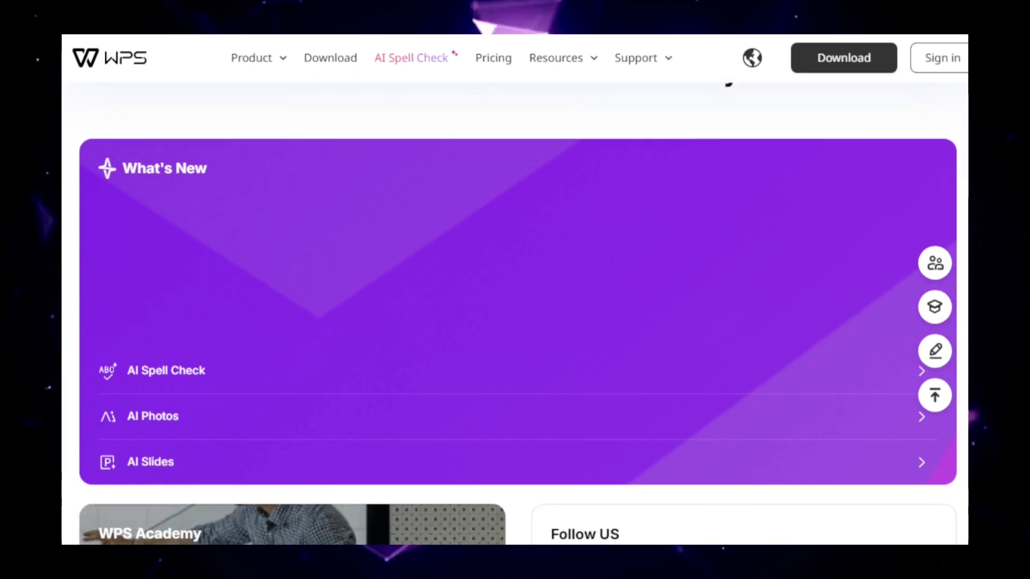
{"action": "scroll", "coordinate": [514, 322], "scroll_direction": "down", "scroll_amount": 2}
{"action": "scroll", "coordinate": [515, 322], "scroll_direction": "down", "scroll_amount": 3}
{"action": "scroll", "coordinate": [515, 322], "scroll_direction": "down", "scroll_amount": 2}
{"action": "scroll", "coordinate": [515, 322], "scroll_direction": "down", "scroll_amount": 1}
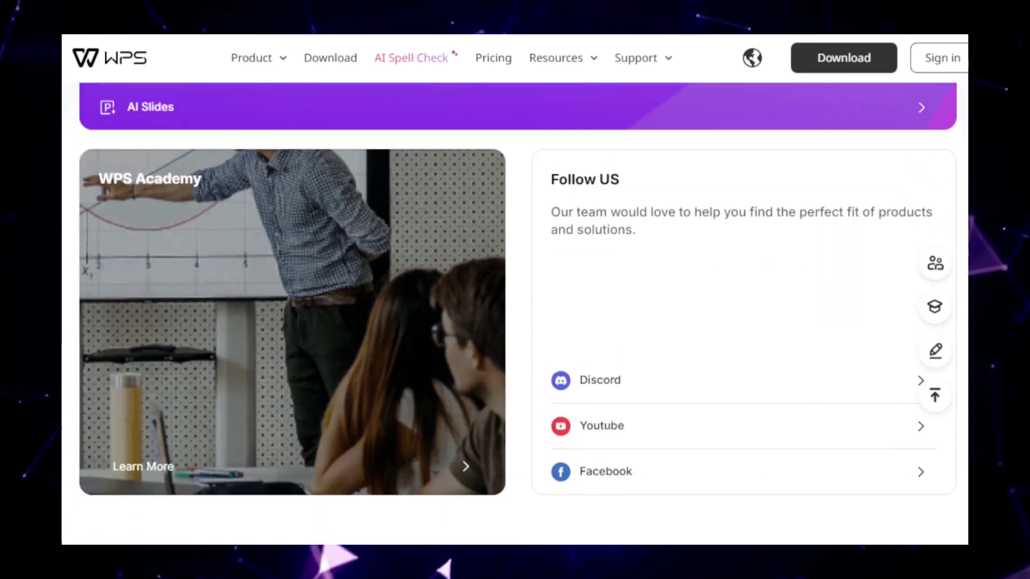
{"action": "scroll", "coordinate": [515, 323], "scroll_direction": "down", "scroll_amount": 1}
{"action": "scroll", "coordinate": [515, 322], "scroll_direction": "down", "scroll_amount": 1}
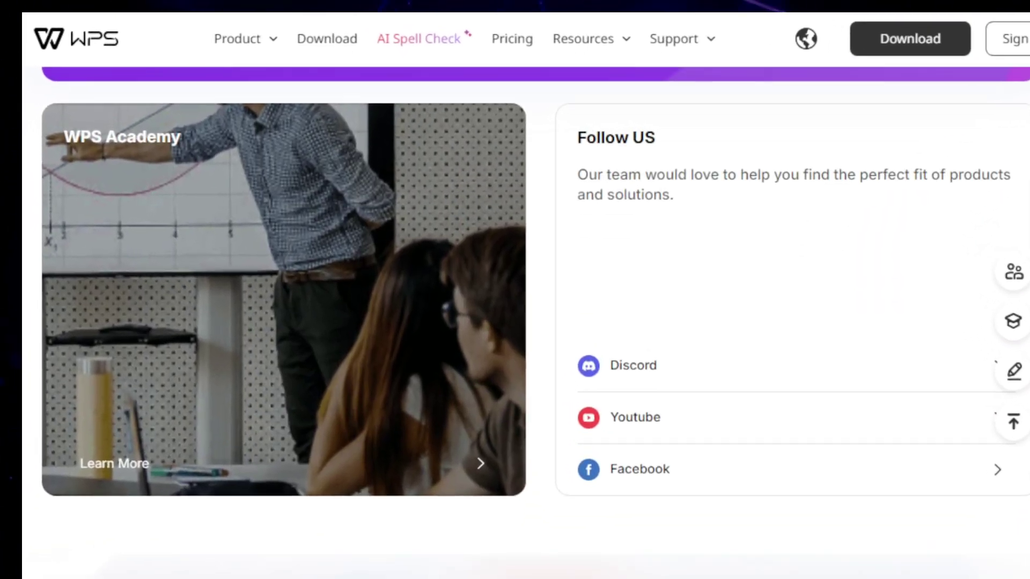
{"action": "scroll", "coordinate": [515, 322], "scroll_direction": "down", "scroll_amount": 2}
{"action": "scroll", "coordinate": [515, 321], "scroll_direction": "down", "scroll_amount": 2}
{"action": "scroll", "coordinate": [516, 322], "scroll_direction": "down", "scroll_amount": 2}
{"action": "scroll", "coordinate": [515, 322], "scroll_direction": "down", "scroll_amount": 1}
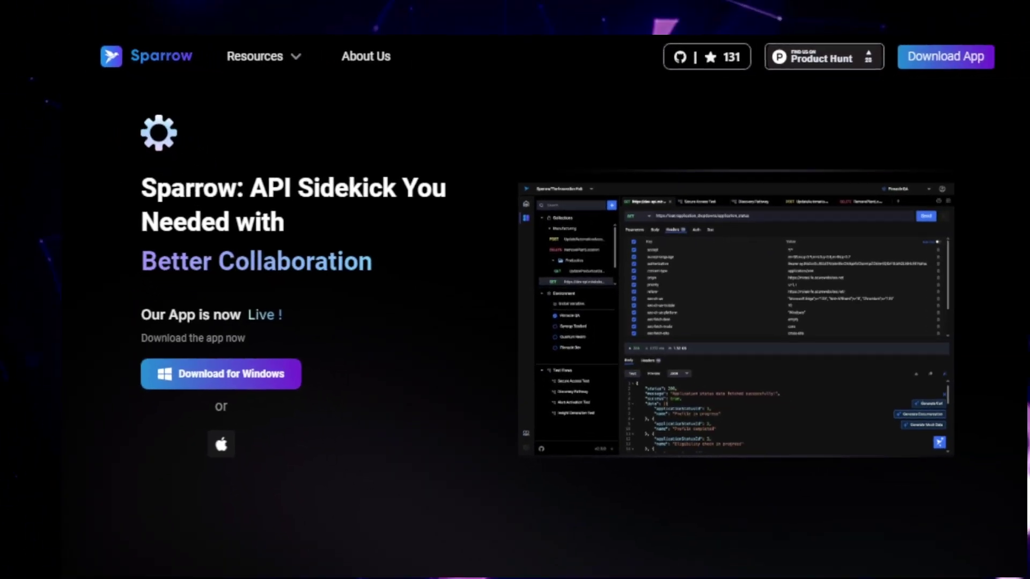
{"action": "scroll", "coordinate": [515, 322], "scroll_direction": "down", "scroll_amount": 8}
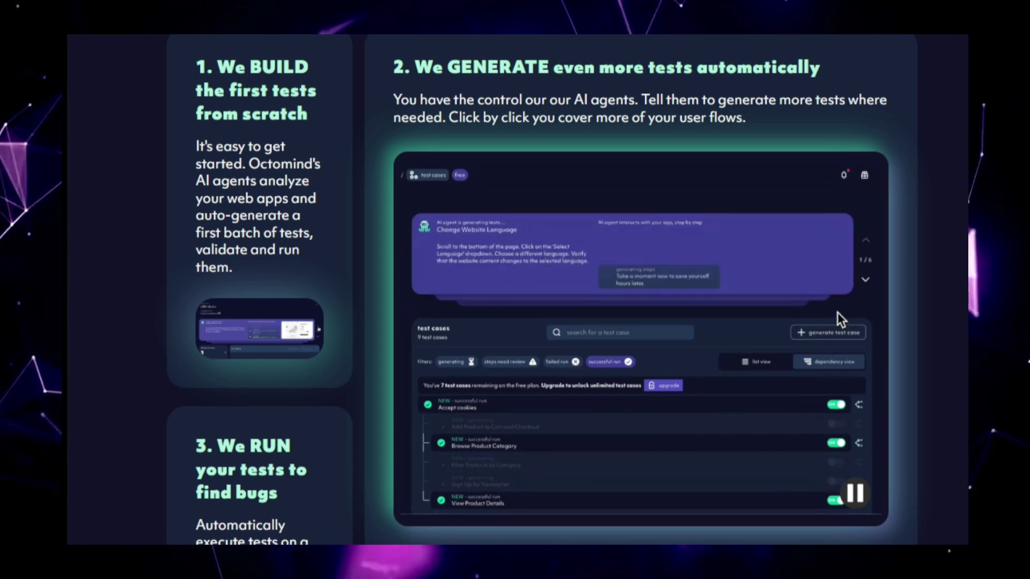
Show the next generated test example on the Octomind homepage
{"action": "left_click", "coordinate": [865, 279]}
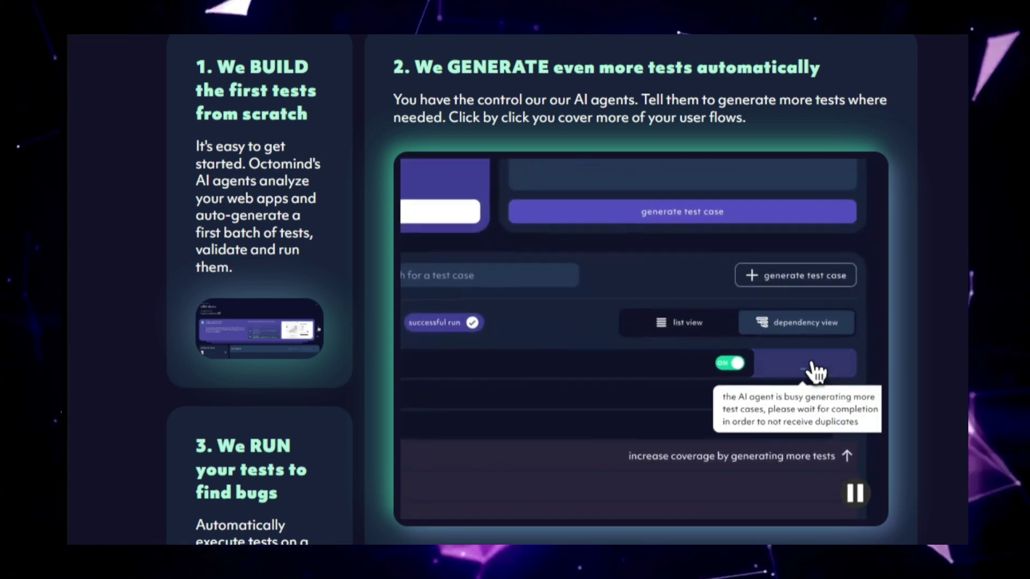
{"action": "scroll", "coordinate": [868, 283], "scroll_direction": "down", "scroll_amount": 3}
{"action": "scroll", "coordinate": [839, 179], "scroll_direction": "down", "scroll_amount": 3}
{"action": "scroll", "coordinate": [839, 178], "scroll_direction": "down", "scroll_amount": 2}
{"action": "scroll", "coordinate": [839, 179], "scroll_direction": "down", "scroll_amount": 1}
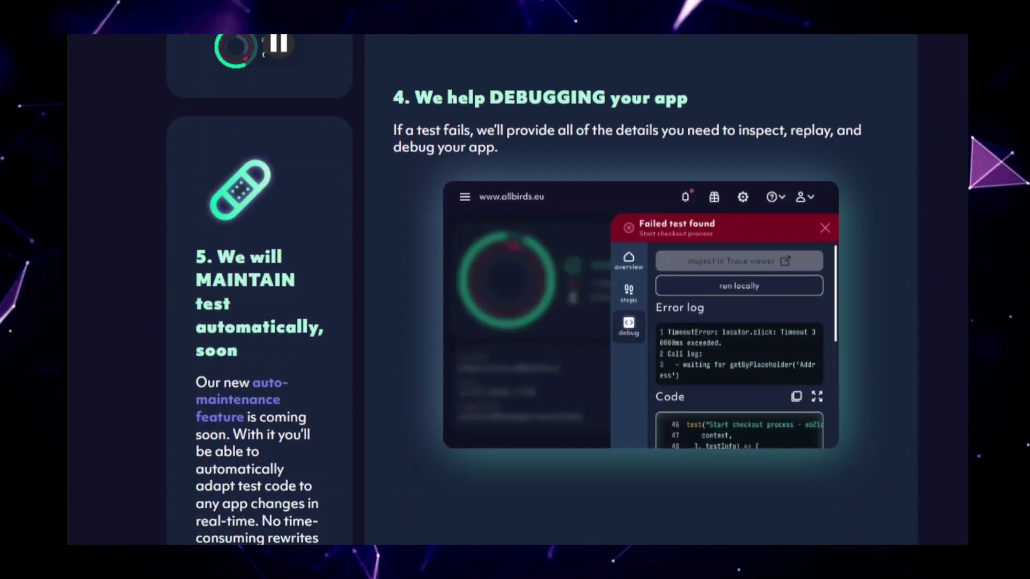
{"action": "scroll", "coordinate": [839, 179], "scroll_direction": "down", "scroll_amount": 2}
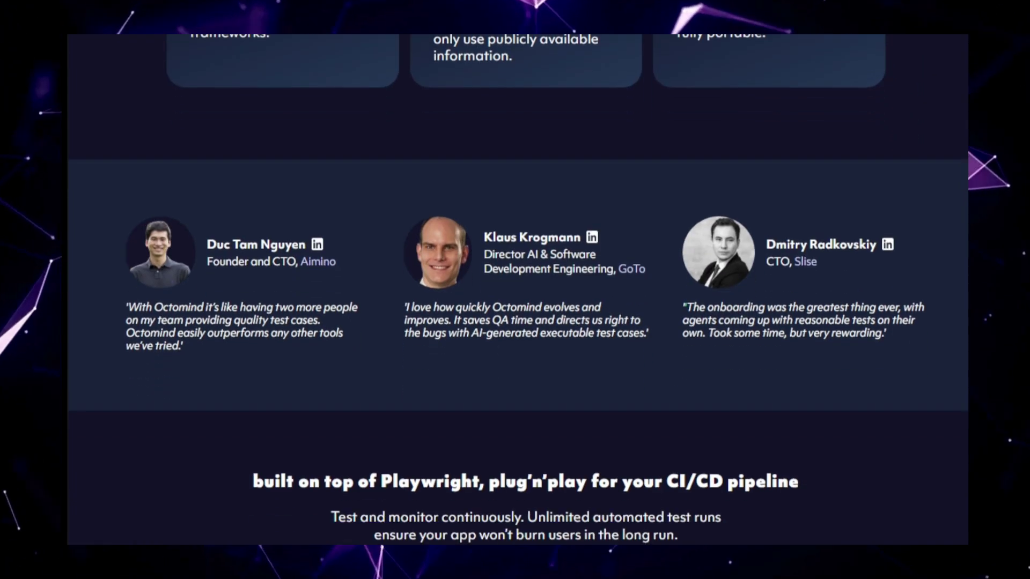
{"action": "scroll", "coordinate": [840, 178], "scroll_direction": "down", "scroll_amount": 2}
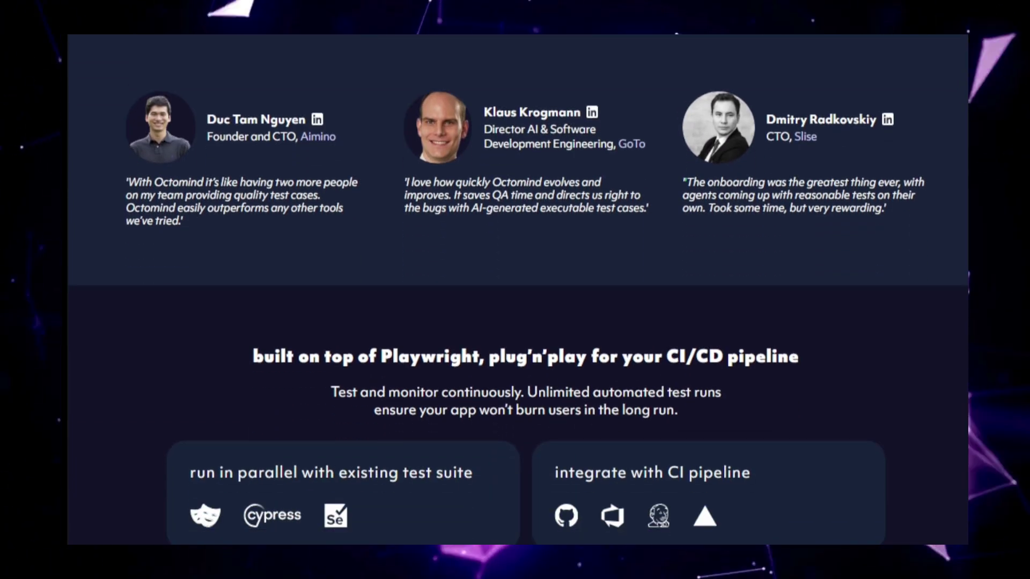
{"action": "scroll", "coordinate": [839, 178], "scroll_direction": "down", "scroll_amount": 3}
{"action": "scroll", "coordinate": [839, 179], "scroll_direction": "down", "scroll_amount": 2}
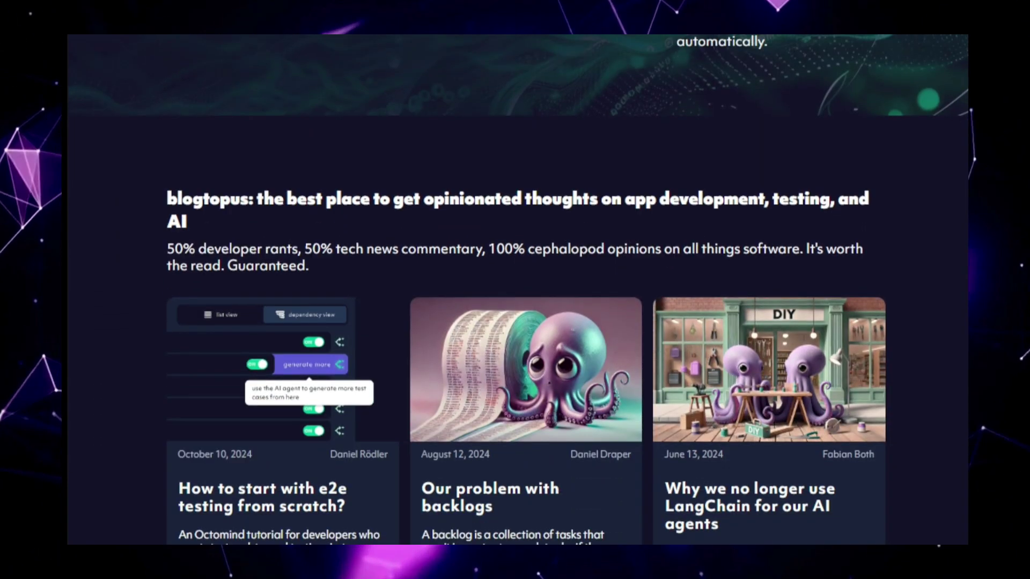
{"action": "scroll", "coordinate": [515, 322], "scroll_direction": "down", "scroll_amount": 2}
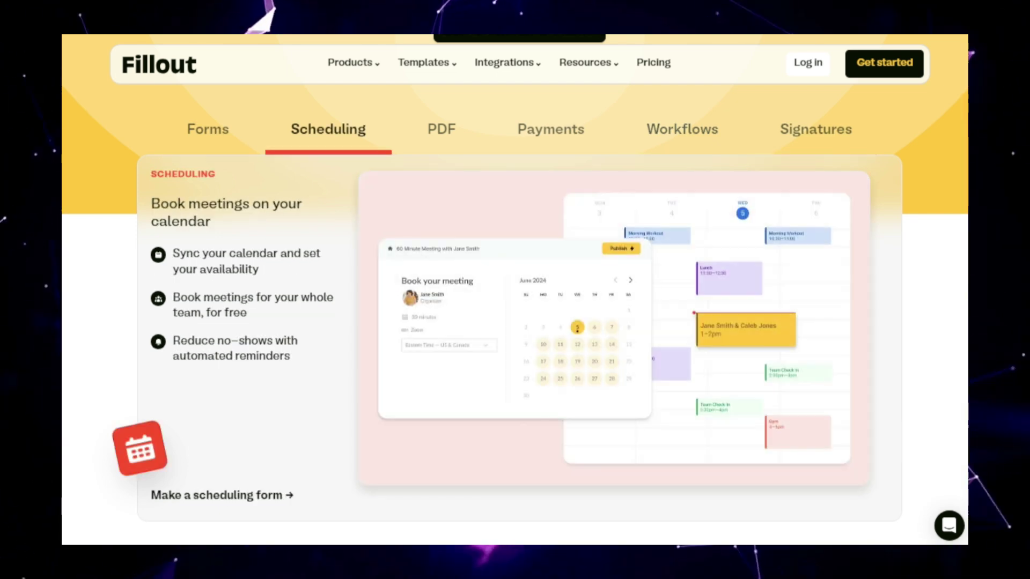
{"action": "scroll", "coordinate": [515, 322], "scroll_direction": "down", "scroll_amount": 8}
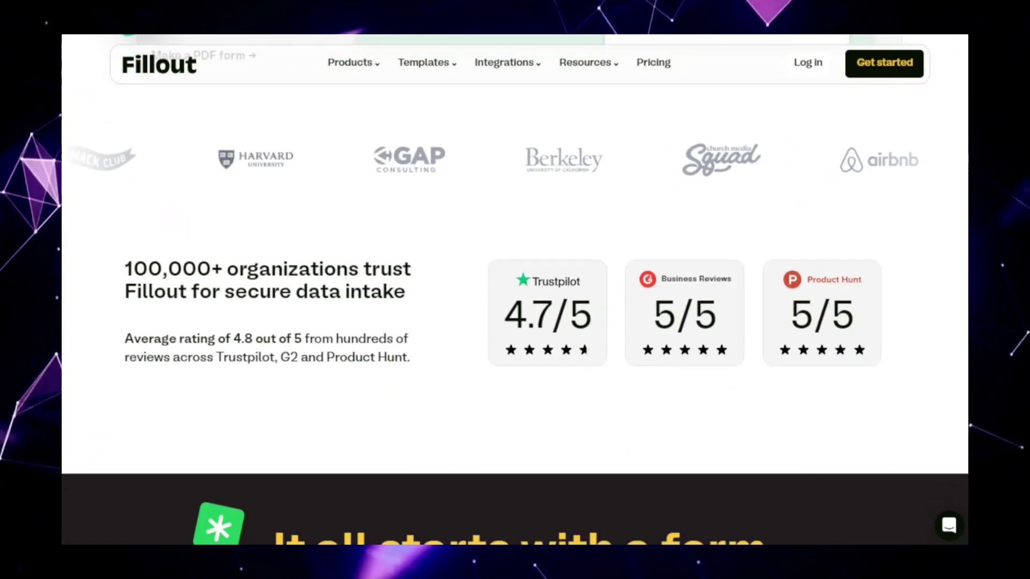
{"action": "scroll", "coordinate": [515, 322], "scroll_direction": "down", "scroll_amount": 6}
{"action": "scroll", "coordinate": [515, 322], "scroll_direction": "down", "scroll_amount": 3}
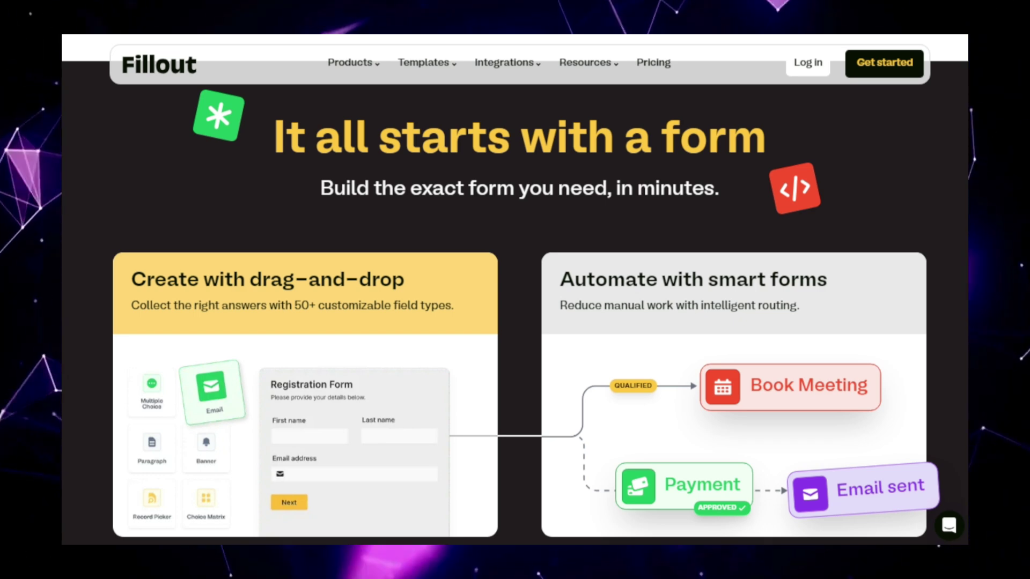
{"action": "scroll", "coordinate": [514, 321], "scroll_direction": "down", "scroll_amount": 3}
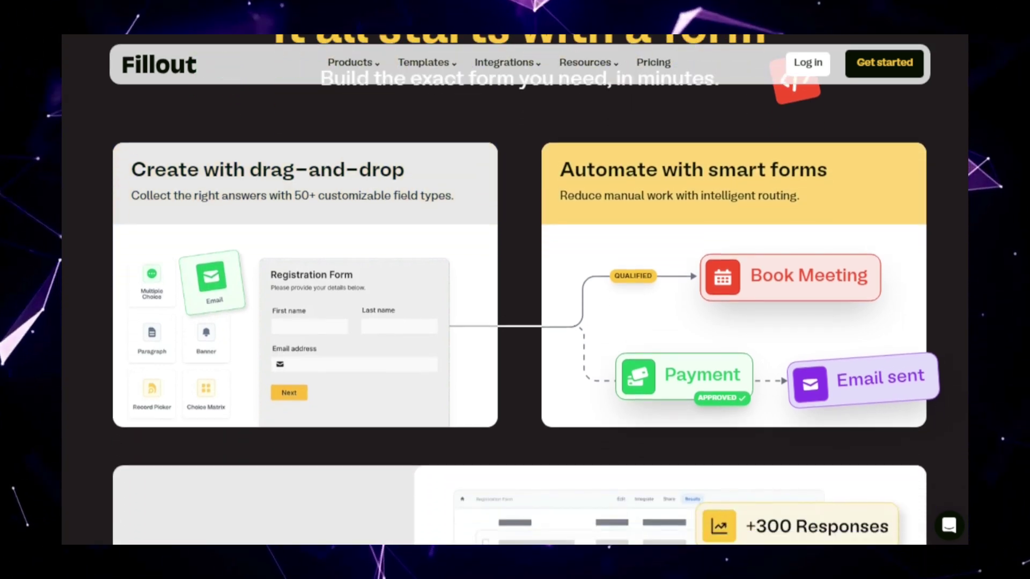
{"action": "scroll", "coordinate": [515, 322], "scroll_direction": "down", "scroll_amount": 1}
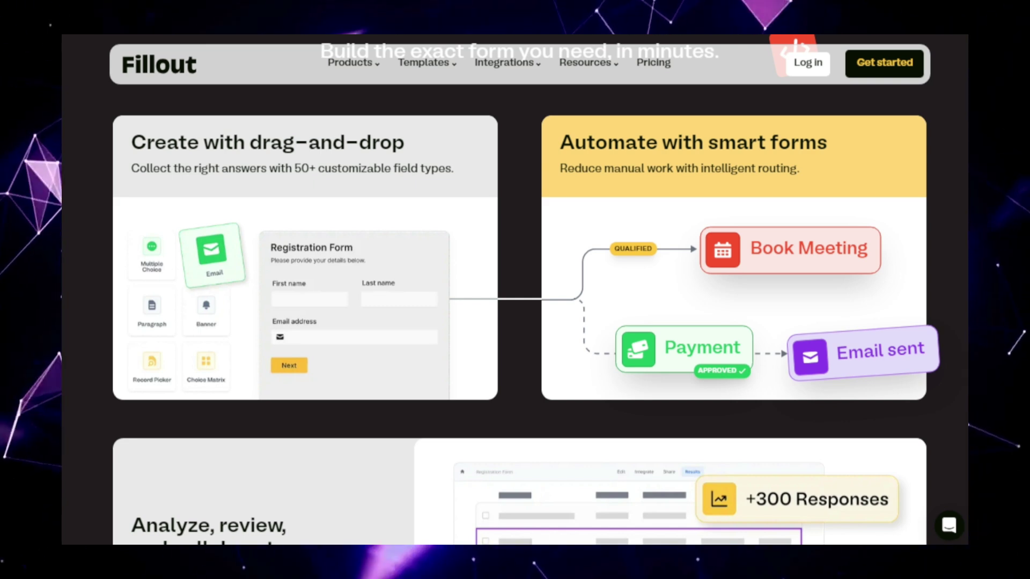
{"action": "scroll", "coordinate": [515, 322], "scroll_direction": "down", "scroll_amount": 3}
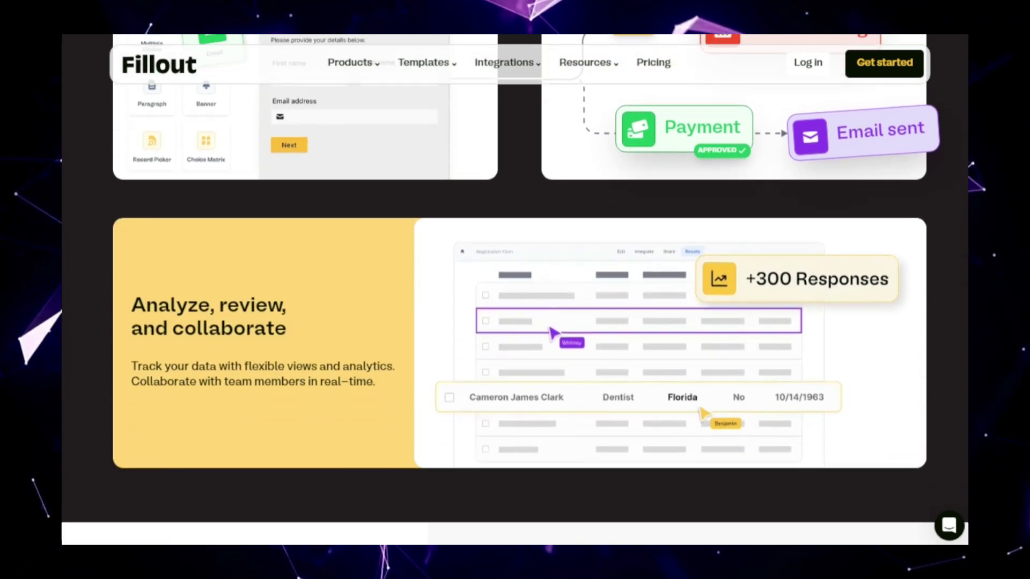
{"action": "scroll", "coordinate": [515, 321], "scroll_direction": "down", "scroll_amount": 3}
{"action": "scroll", "coordinate": [515, 322], "scroll_direction": "down", "scroll_amount": 3}
{"action": "scroll", "coordinate": [515, 322], "scroll_direction": "down", "scroll_amount": 3}
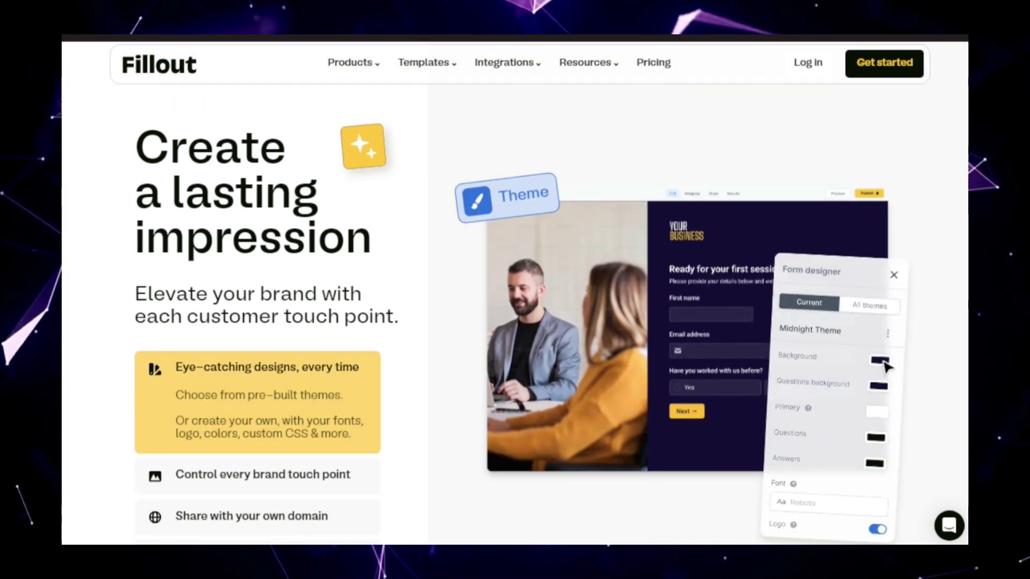
{"action": "scroll", "coordinate": [515, 323], "scroll_direction": "down", "scroll_amount": 1}
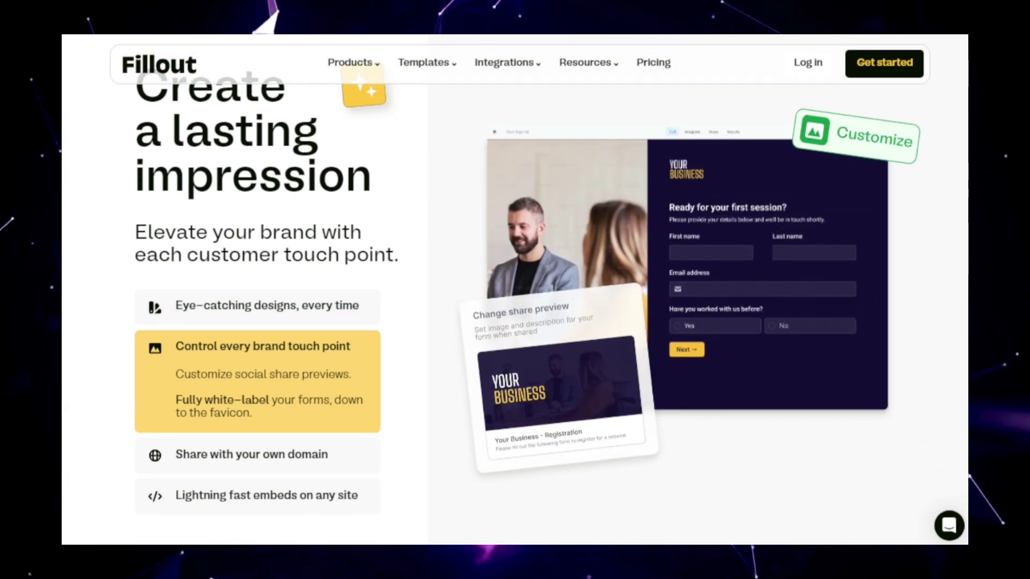
{"action": "scroll", "coordinate": [515, 322], "scroll_direction": "down", "scroll_amount": 2}
{"action": "scroll", "coordinate": [515, 322], "scroll_direction": "down", "scroll_amount": 3}
{"action": "scroll", "coordinate": [514, 323], "scroll_direction": "down", "scroll_amount": 3}
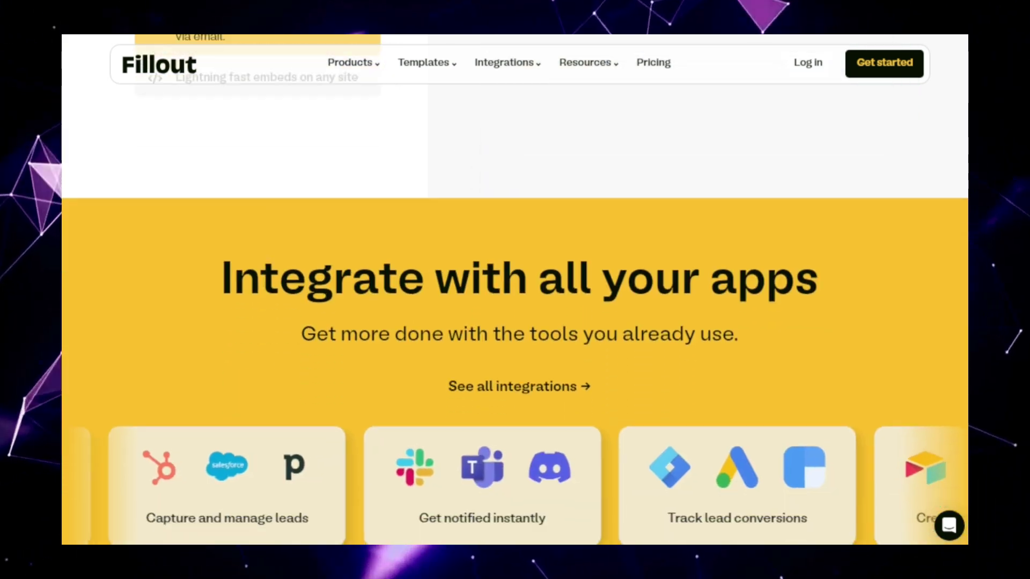
{"action": "scroll", "coordinate": [515, 322], "scroll_direction": "down", "scroll_amount": 3}
{"action": "scroll", "coordinate": [514, 322], "scroll_direction": "down", "scroll_amount": 1}
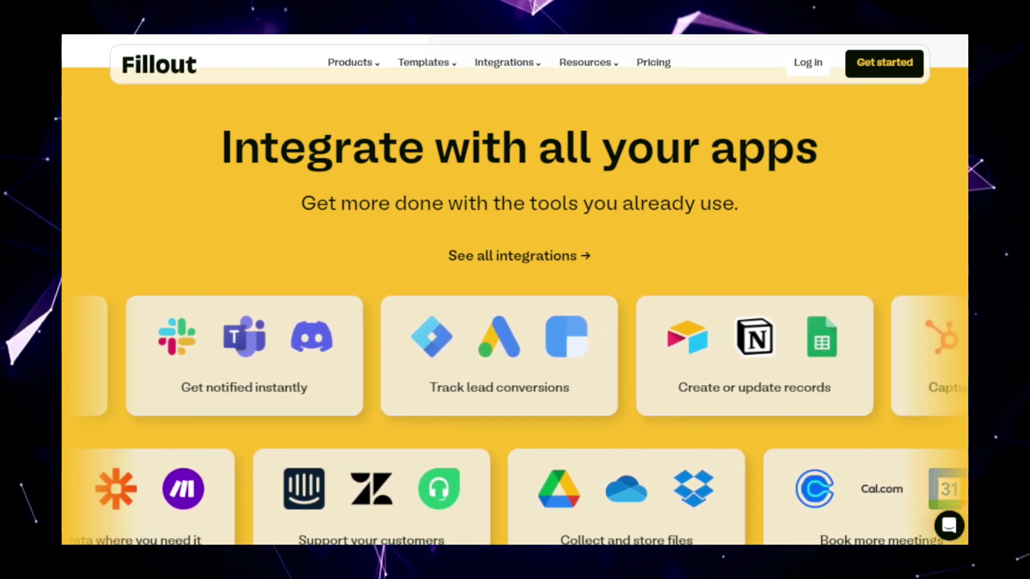
{"action": "scroll", "coordinate": [515, 322], "scroll_direction": "down", "scroll_amount": 2}
{"action": "scroll", "coordinate": [515, 322], "scroll_direction": "down", "scroll_amount": 1}
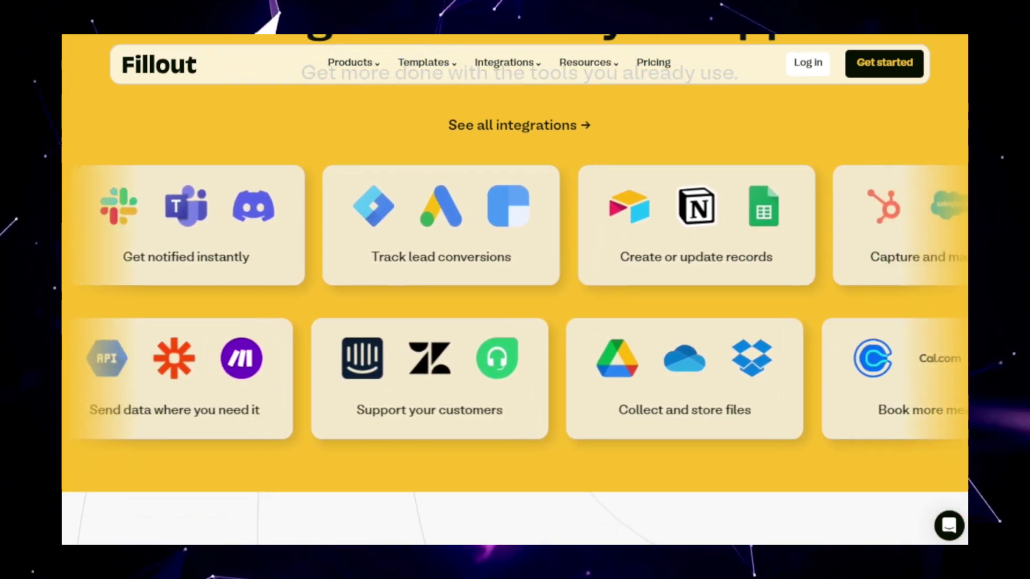
{"action": "scroll", "coordinate": [516, 322], "scroll_direction": "down", "scroll_amount": 3}
{"action": "scroll", "coordinate": [515, 322], "scroll_direction": "down", "scroll_amount": 3}
{"action": "scroll", "coordinate": [515, 322], "scroll_direction": "down", "scroll_amount": 2}
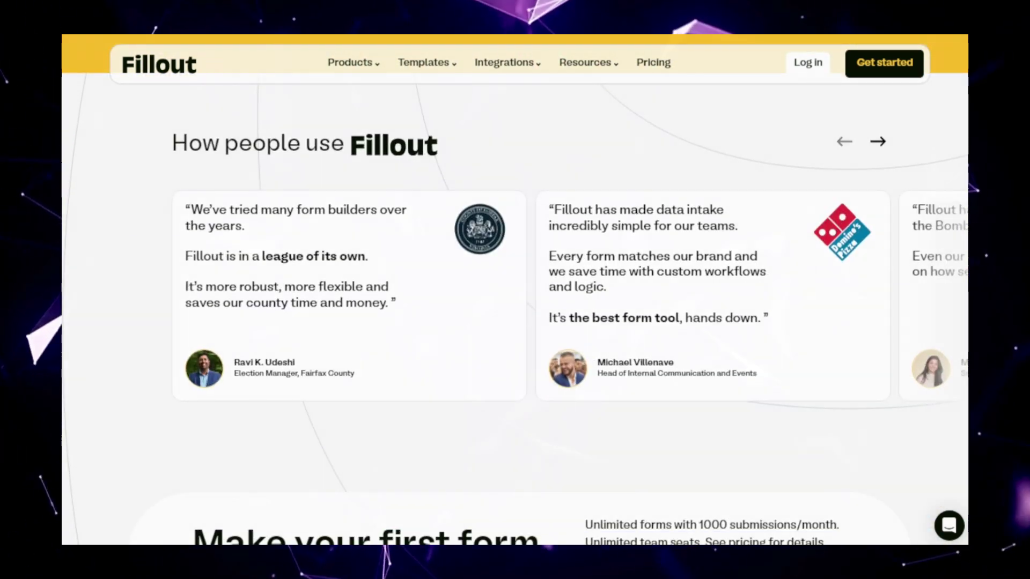
{"action": "scroll", "coordinate": [515, 321], "scroll_direction": "down", "scroll_amount": 2}
{"action": "scroll", "coordinate": [515, 322], "scroll_direction": "down", "scroll_amount": 1}
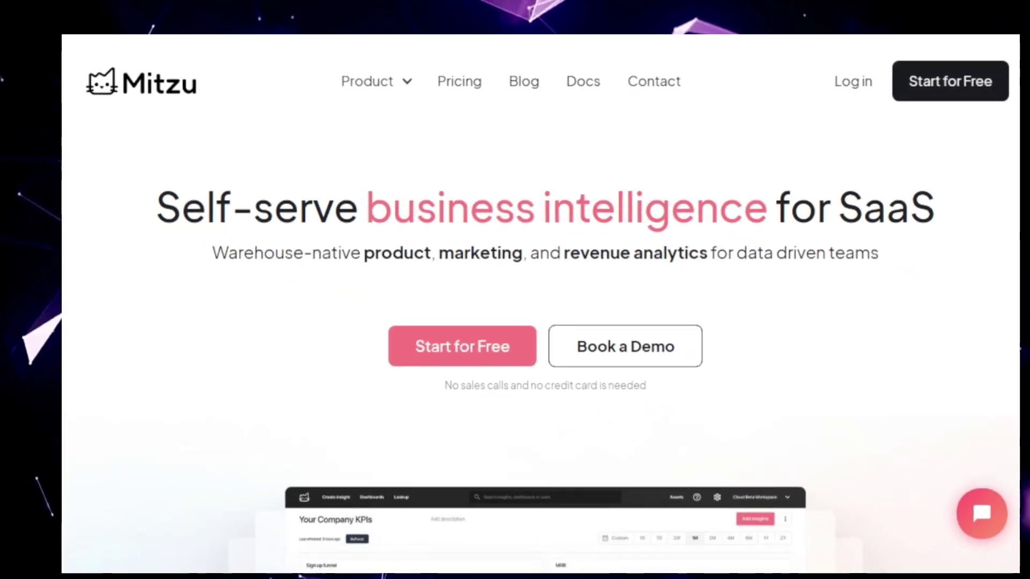
{"action": "scroll", "coordinate": [515, 323], "scroll_direction": "down", "scroll_amount": 5}
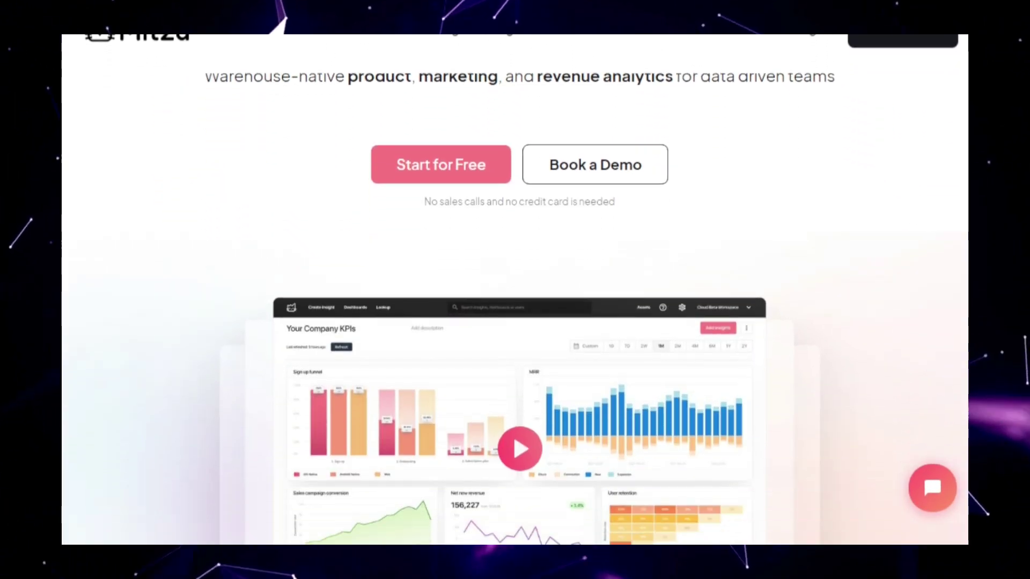
{"action": "scroll", "coordinate": [515, 322], "scroll_direction": "down", "scroll_amount": 1}
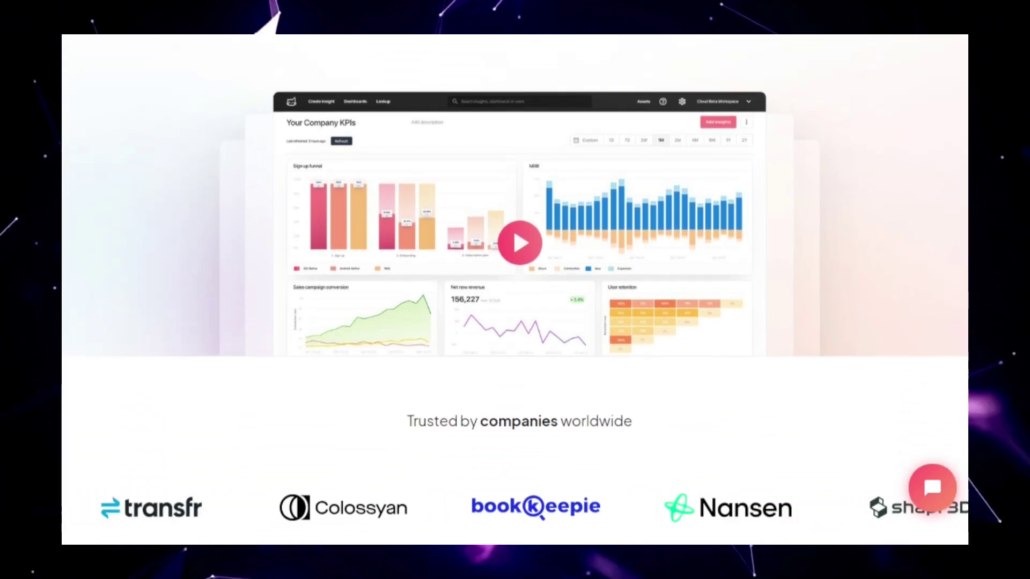
{"action": "scroll", "coordinate": [515, 322], "scroll_direction": "down", "scroll_amount": 8}
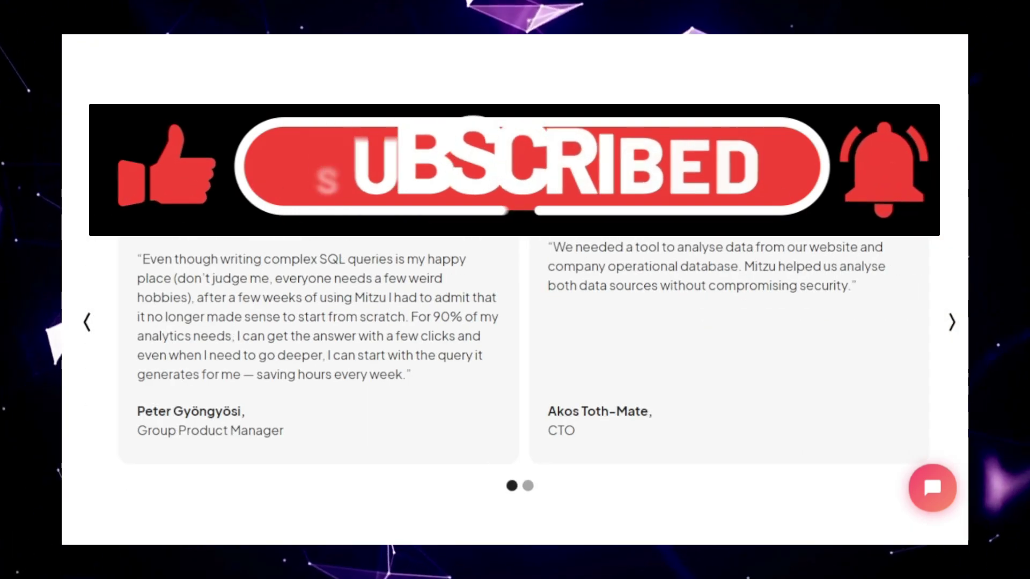
{"action": "scroll", "coordinate": [515, 322], "scroll_direction": "down", "scroll_amount": 5}
{"action": "scroll", "coordinate": [515, 323], "scroll_direction": "down", "scroll_amount": 5}
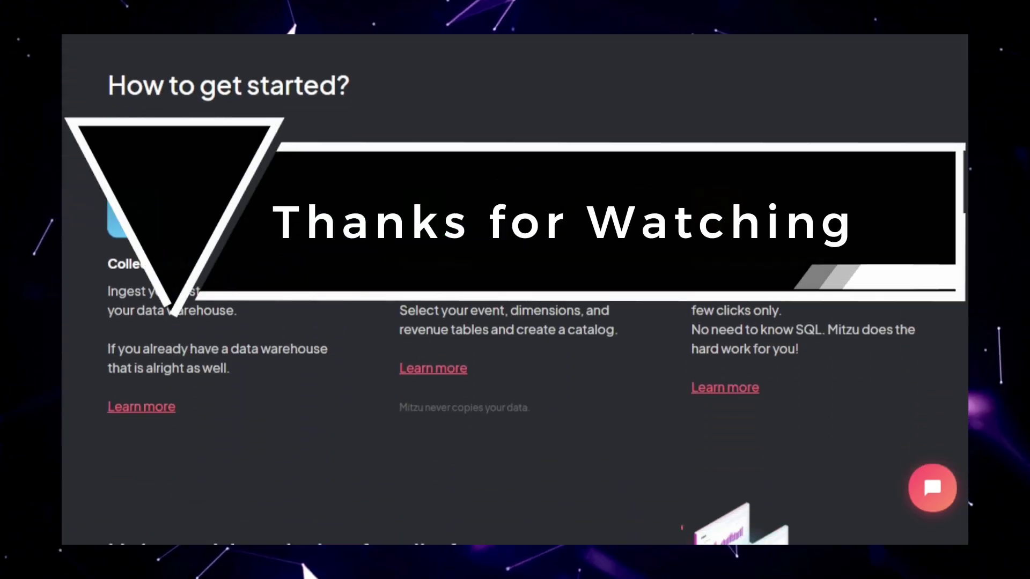